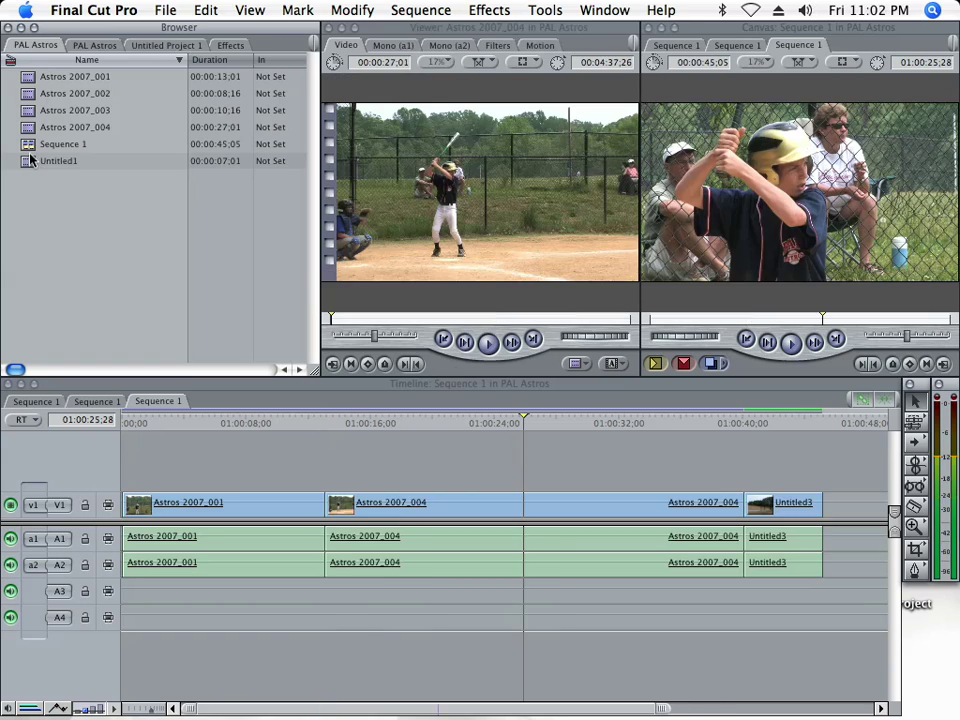
- Open Sequence 1's settings to review them, then close the dialog
right_click(30, 150)
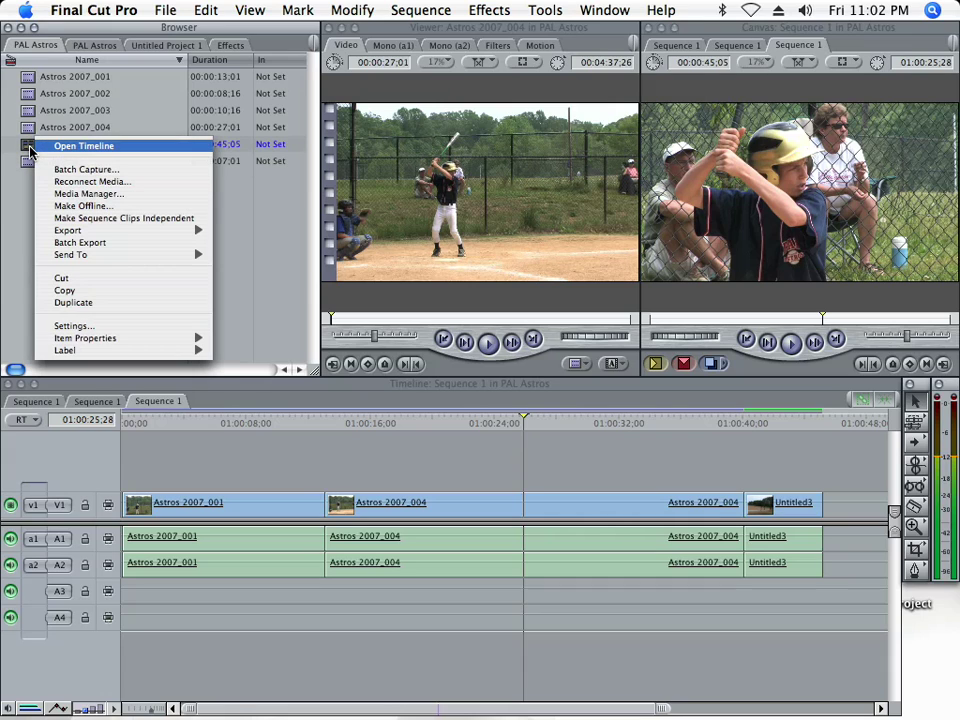
click(96, 327)
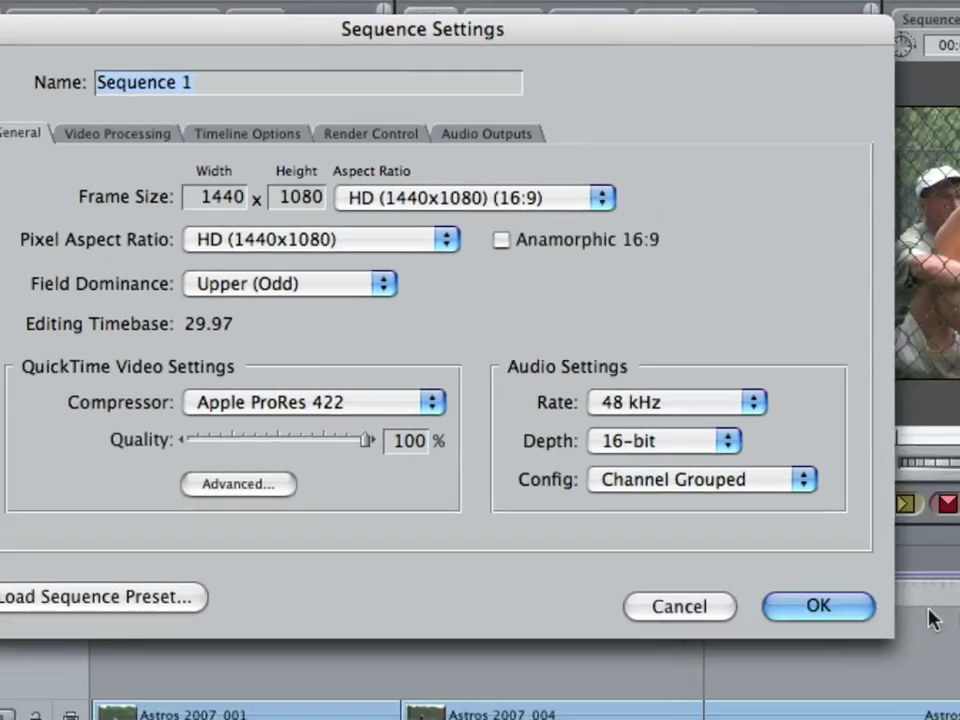
click(818, 606)
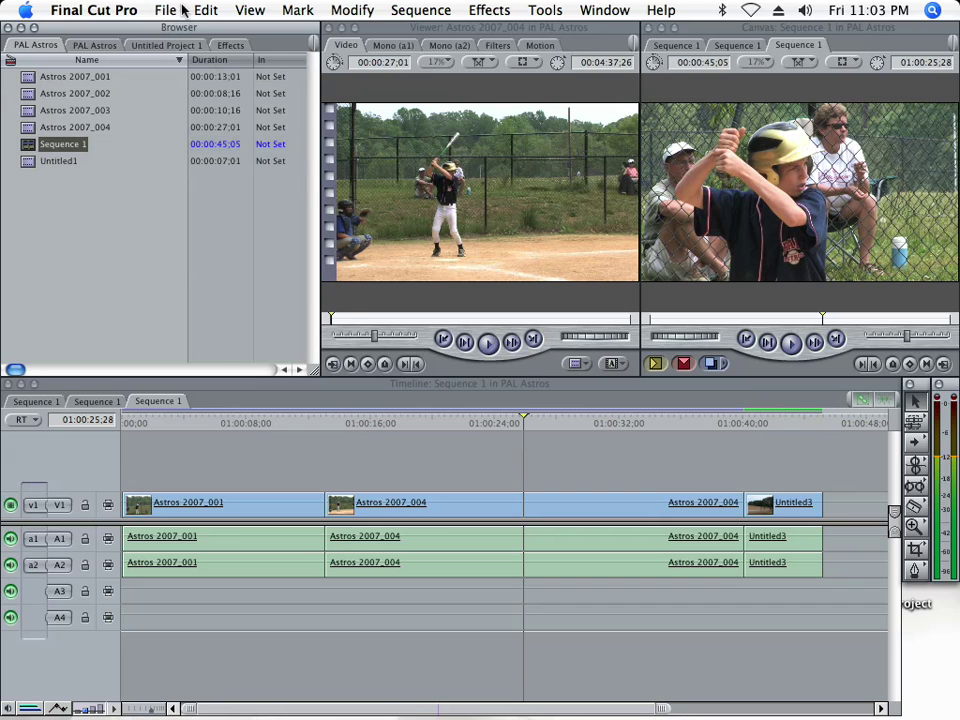
- Capture a live clip from the tape deck with Capture Now, stopping with Esc
click(183, 9)
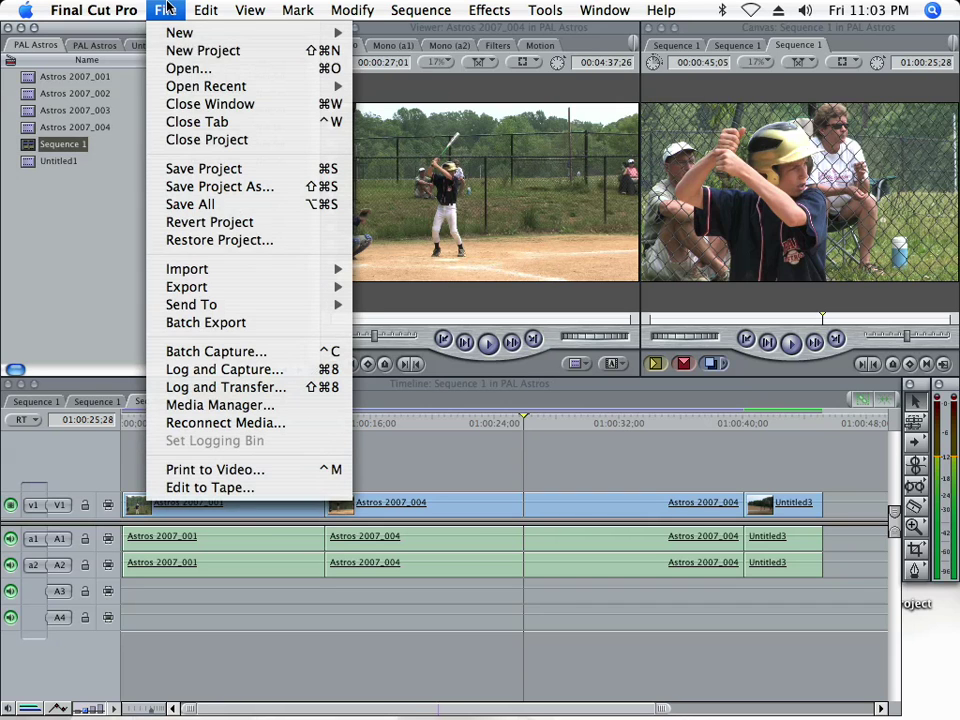
click(243, 370)
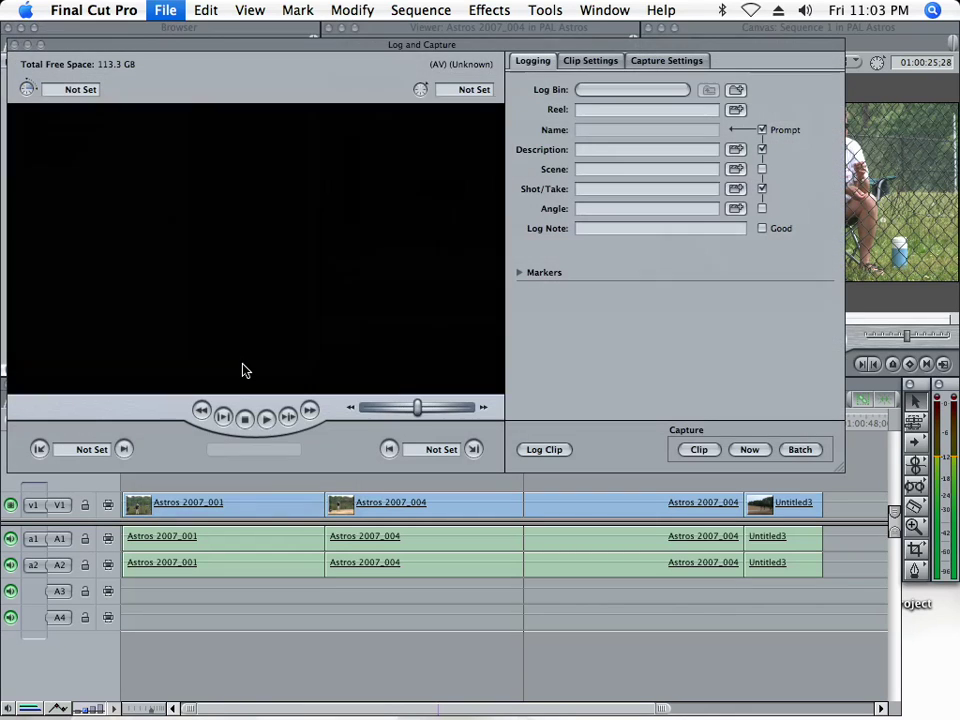
click(267, 421)
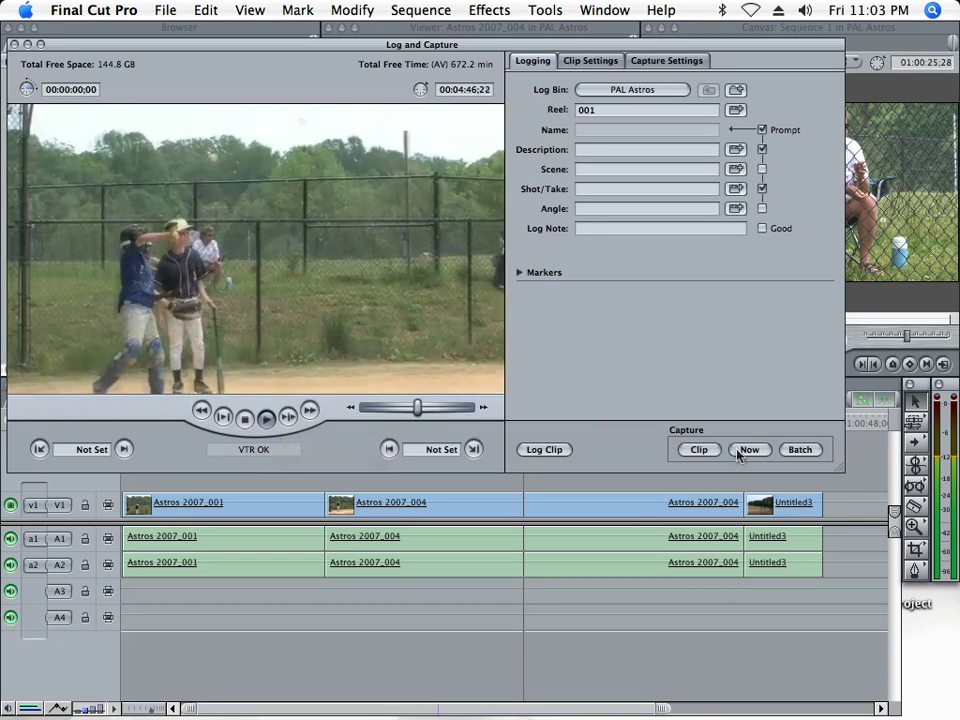
click(748, 451)
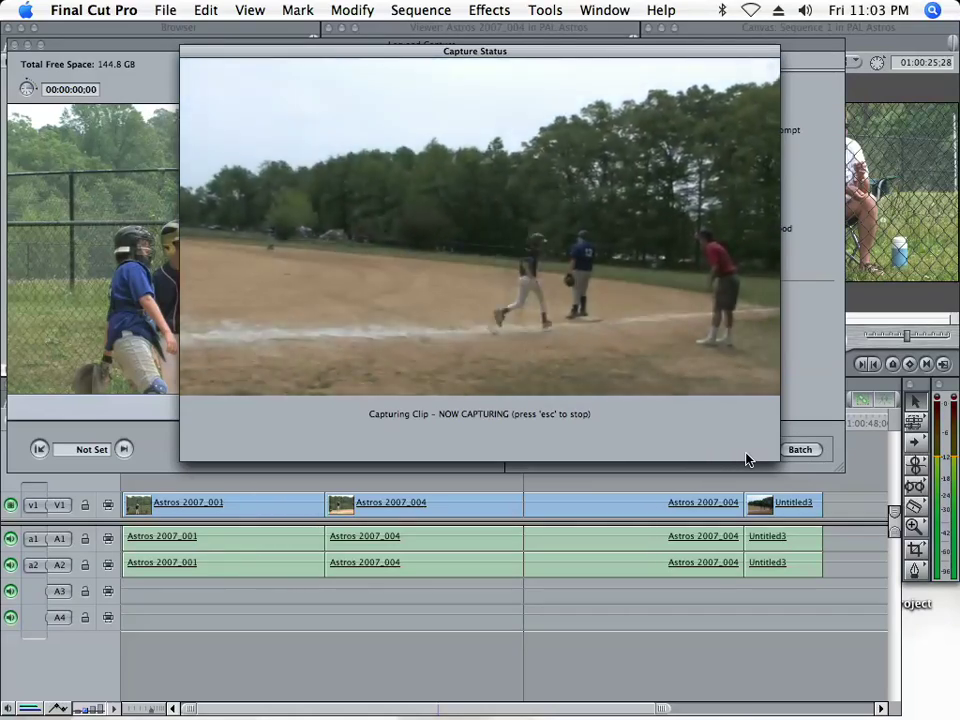
key(Escape)
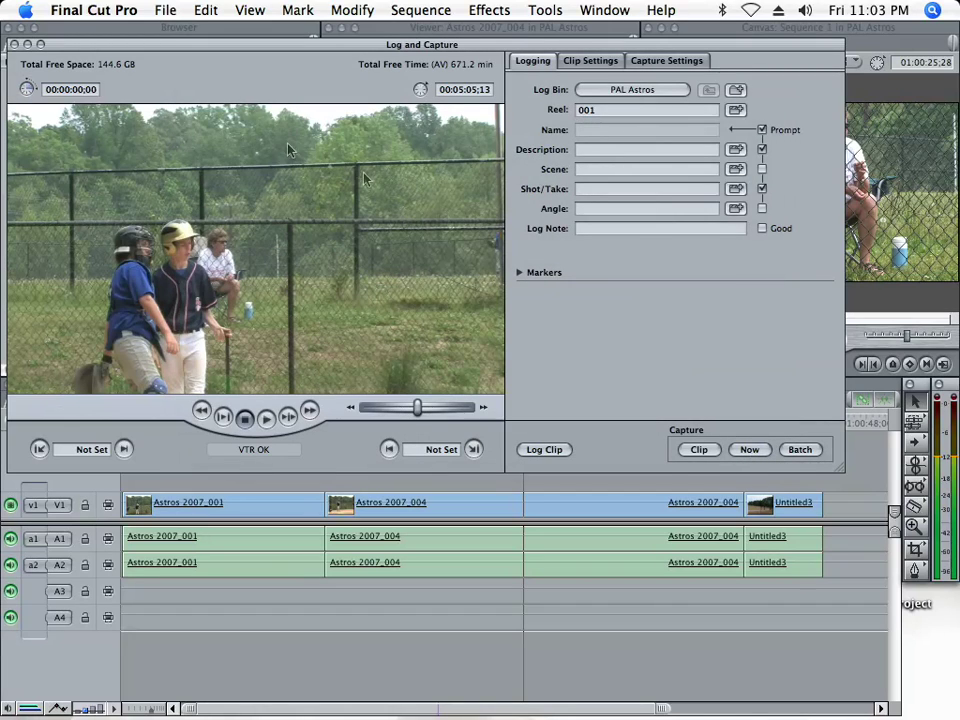
click(14, 44)
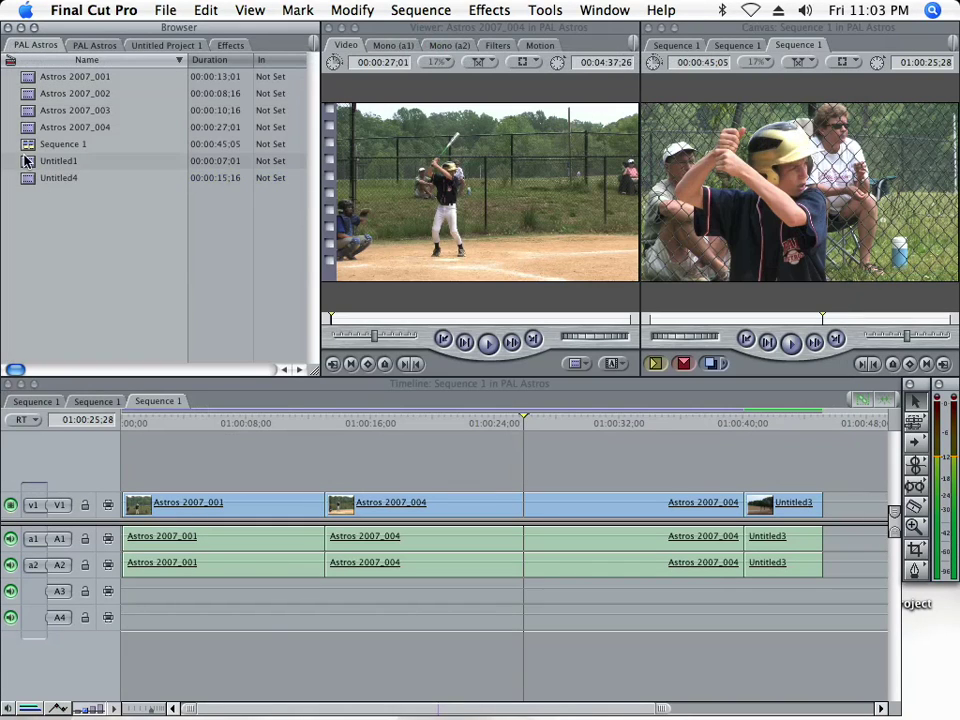
- Mark In and Out points on Untitled1 and append the piece to Sequence 1's end
double_click(27, 161)
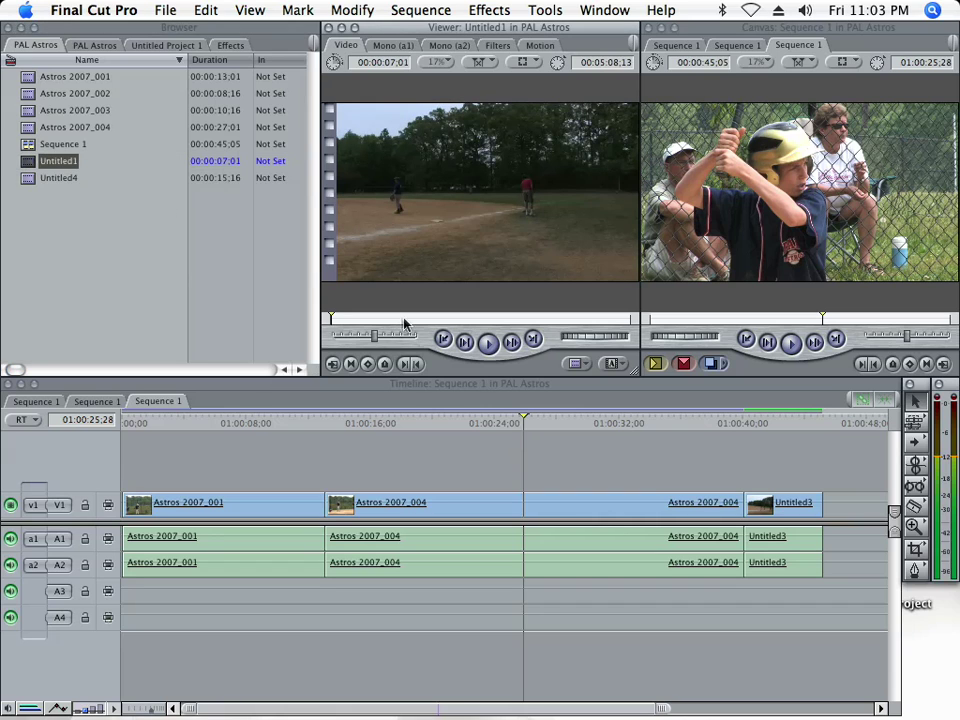
drag(338, 317, 383, 335)
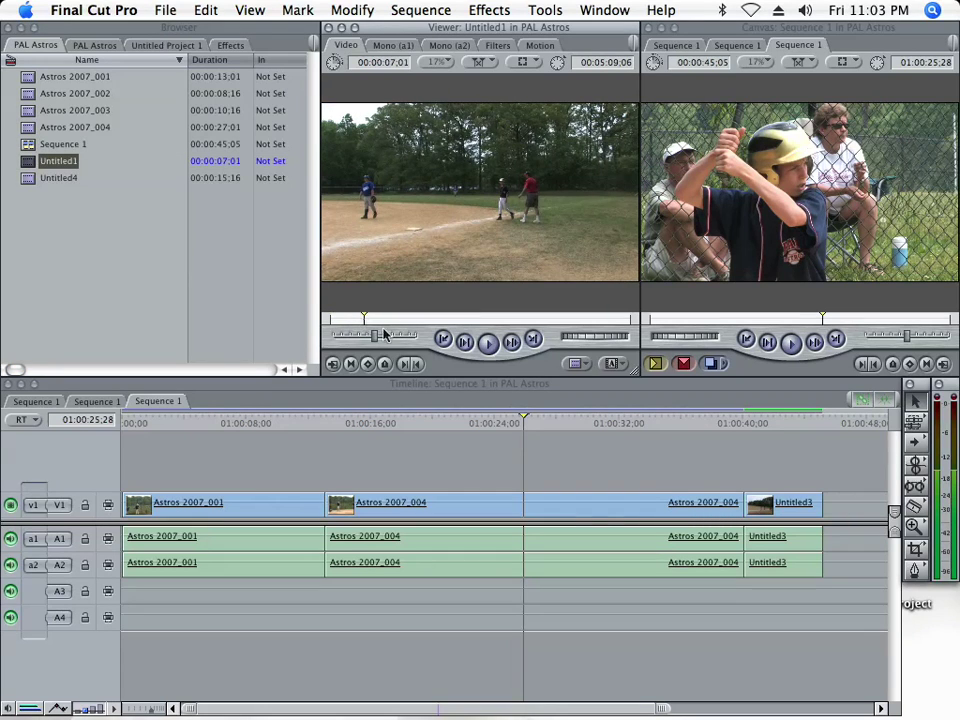
key(i)
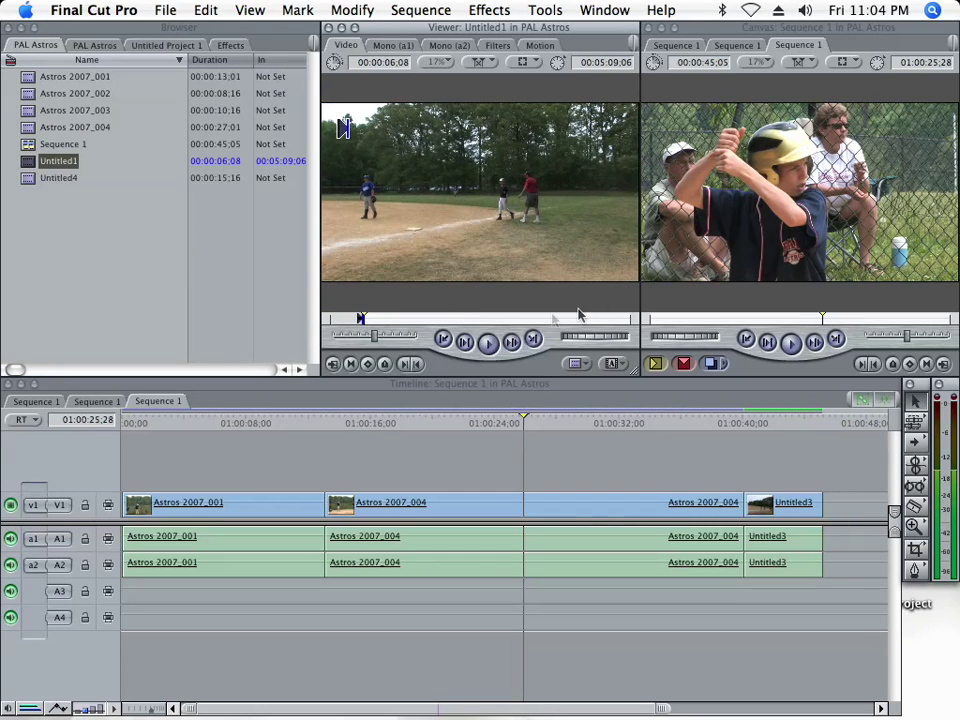
click(576, 318)
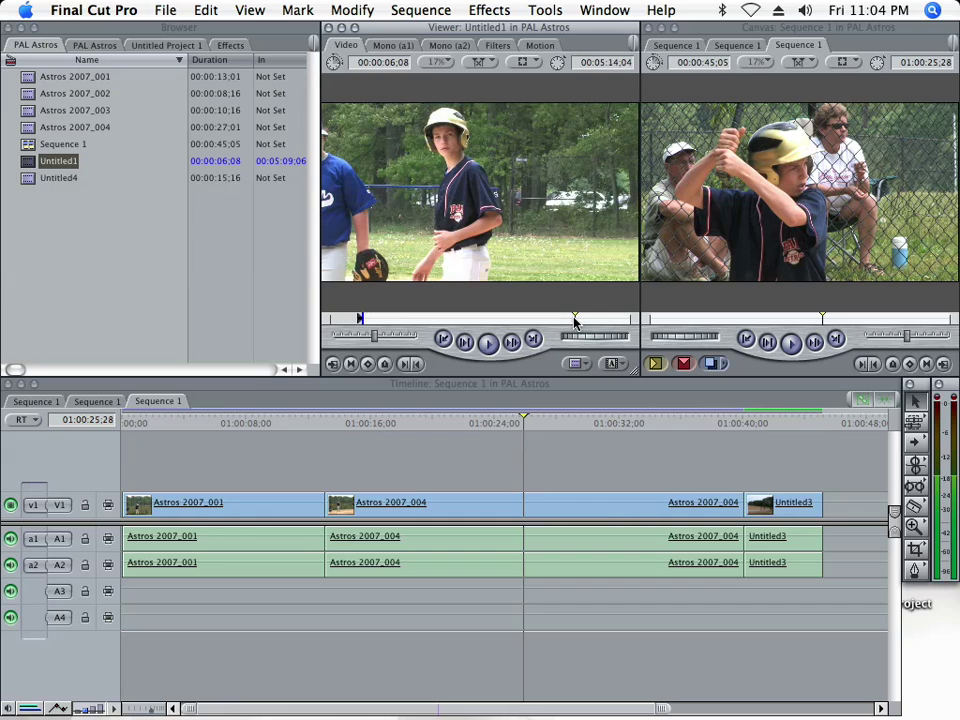
click(419, 364)
drag(352, 165, 842, 519)
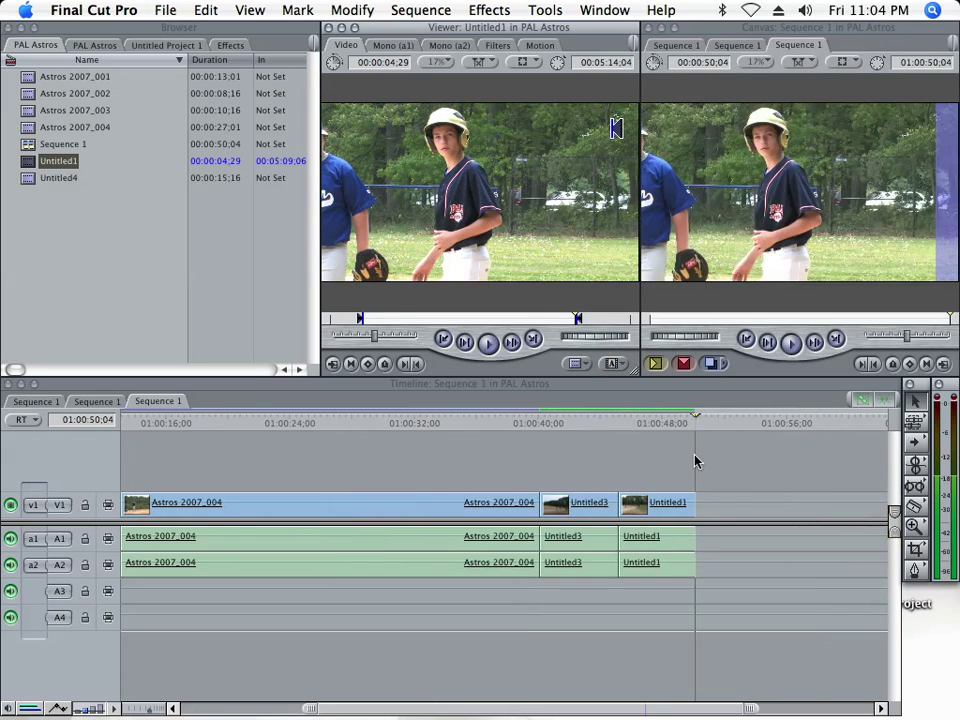
- Scrub the playhead back to around 01:00:21:08 and launch Premiere Pro
click(590, 508)
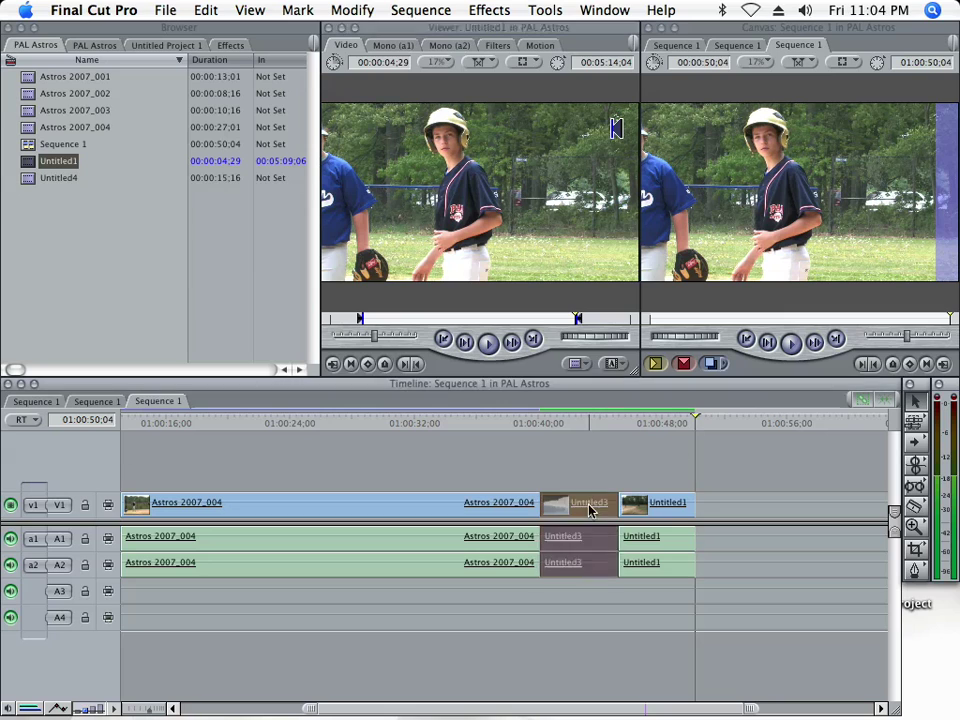
click(563, 426)
drag(292, 425, 248, 425)
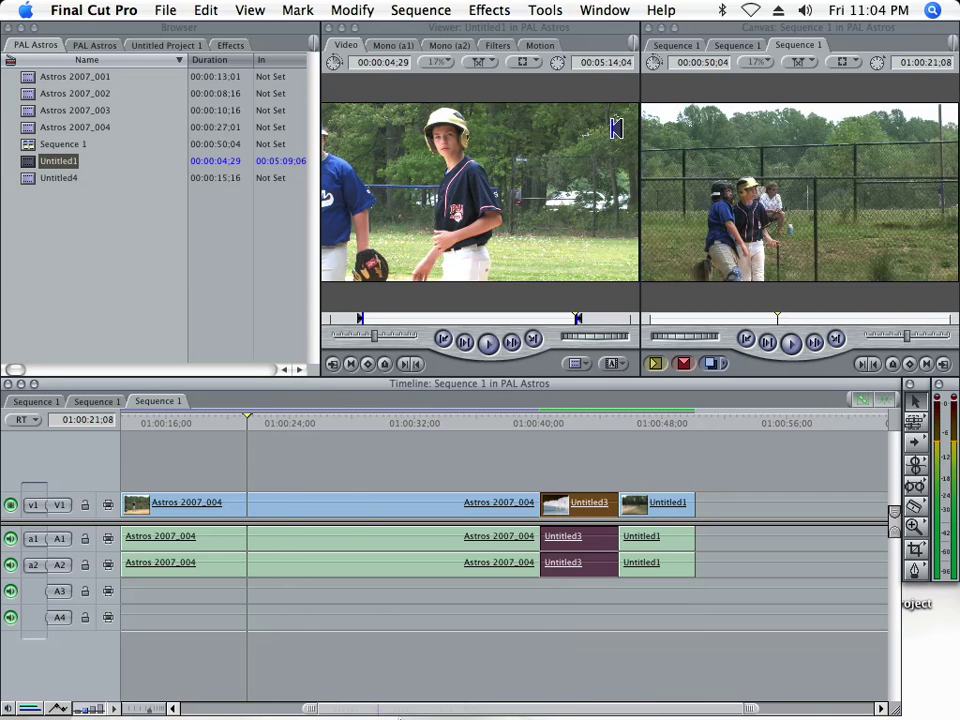
mouse_move(413, 714)
click(400, 663)
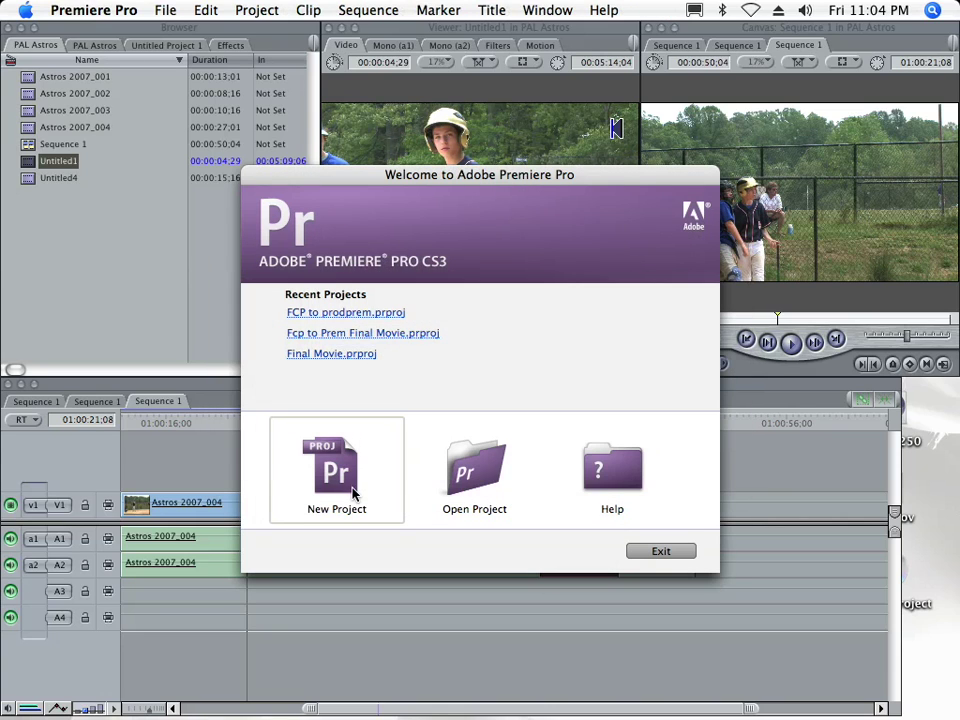
- Start a custom new project with Desktop editing mode and Apple ProRes 422 previews
click(338, 470)
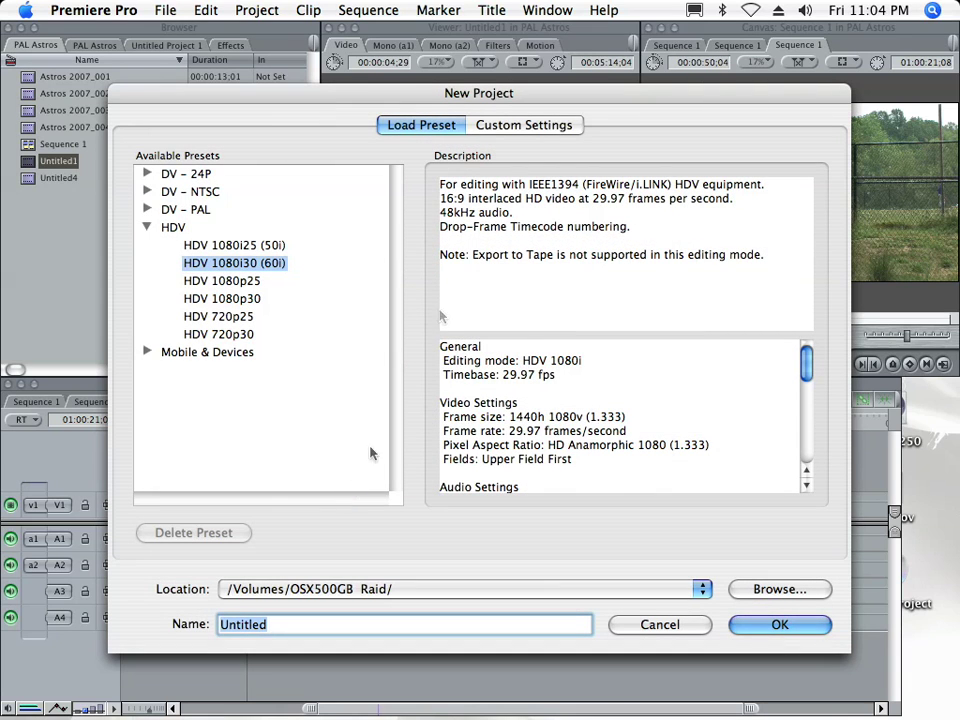
click(500, 131)
click(467, 180)
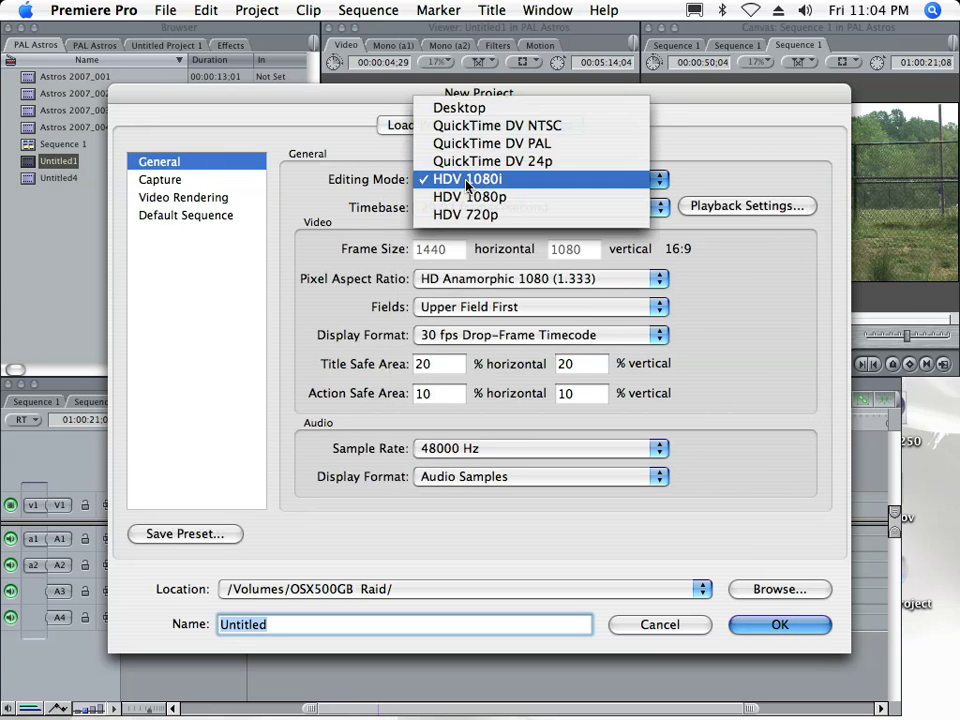
click(467, 106)
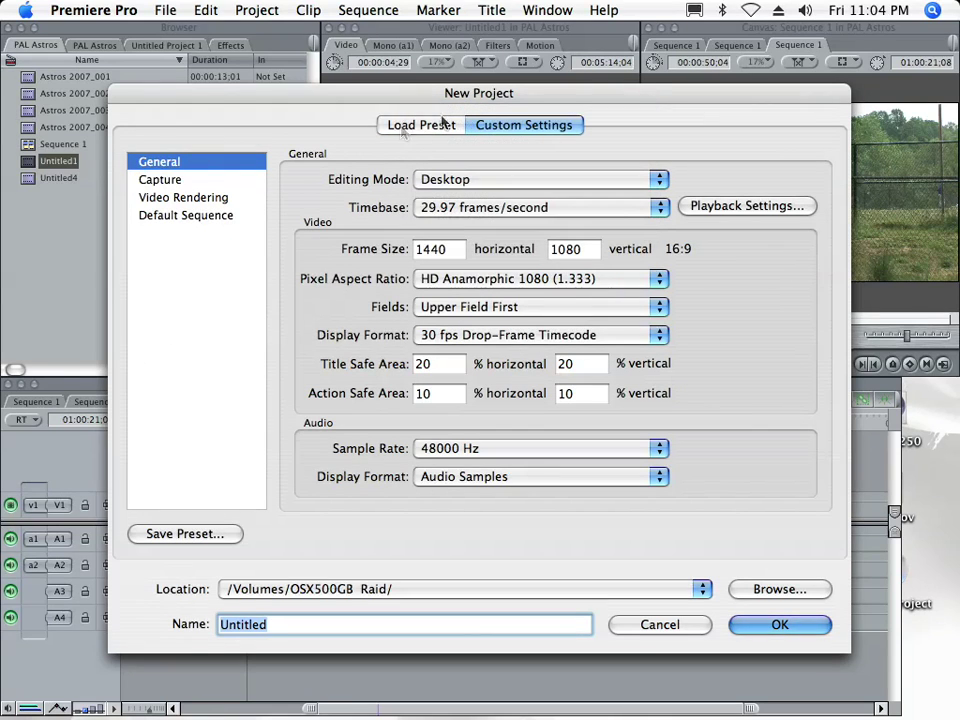
click(217, 198)
click(421, 261)
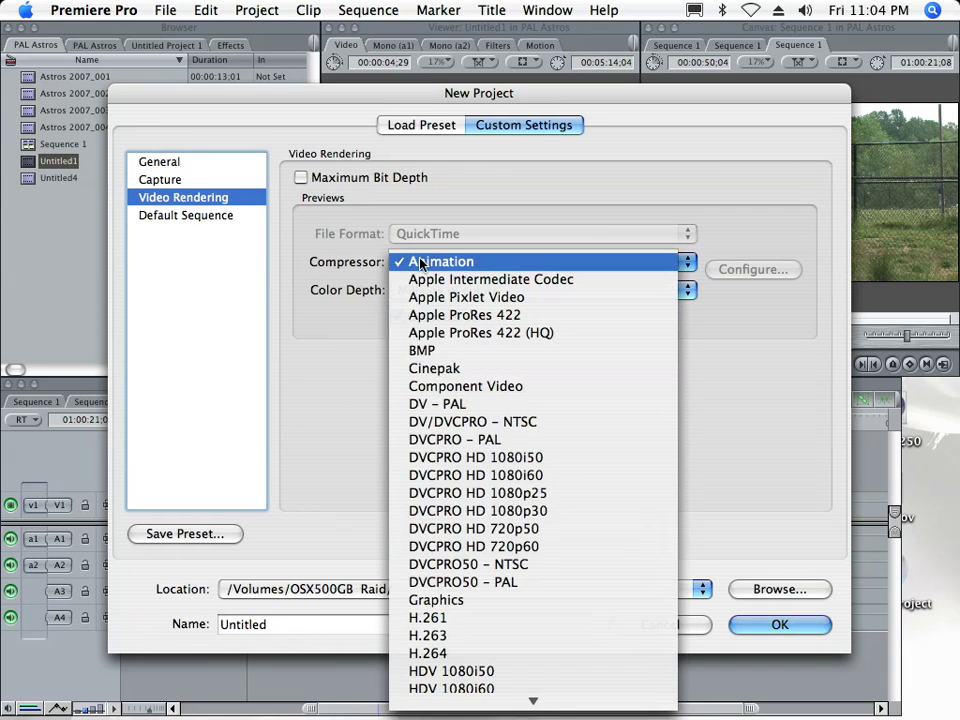
click(567, 316)
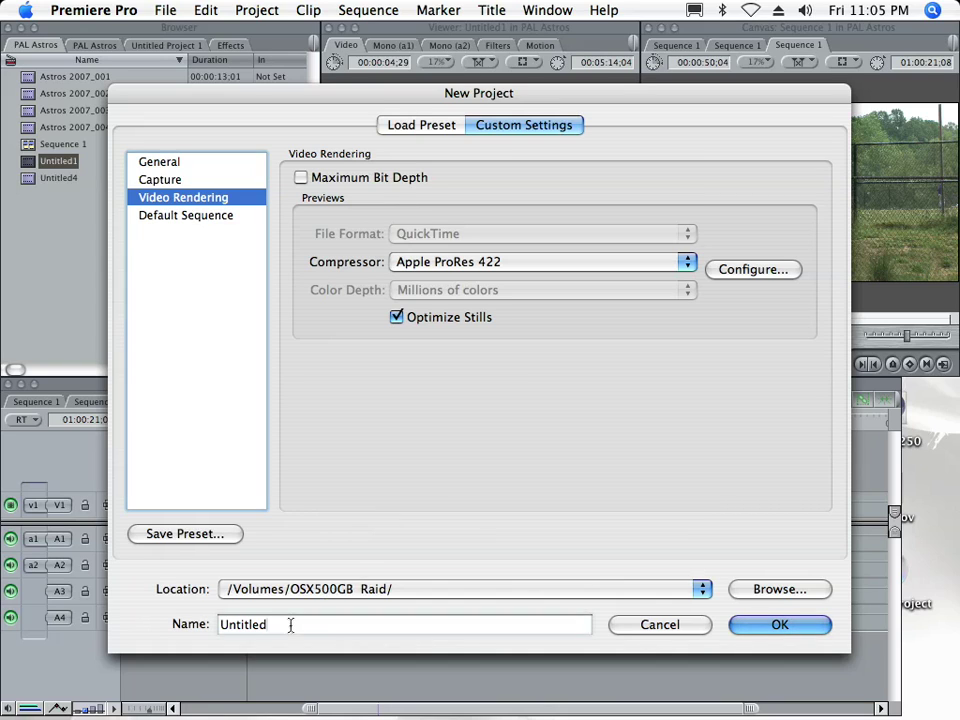
- Name the project 'FCP to ProdPrem' and confirm overwriting the existing file
drag(289, 624, 187, 626)
text(FC)
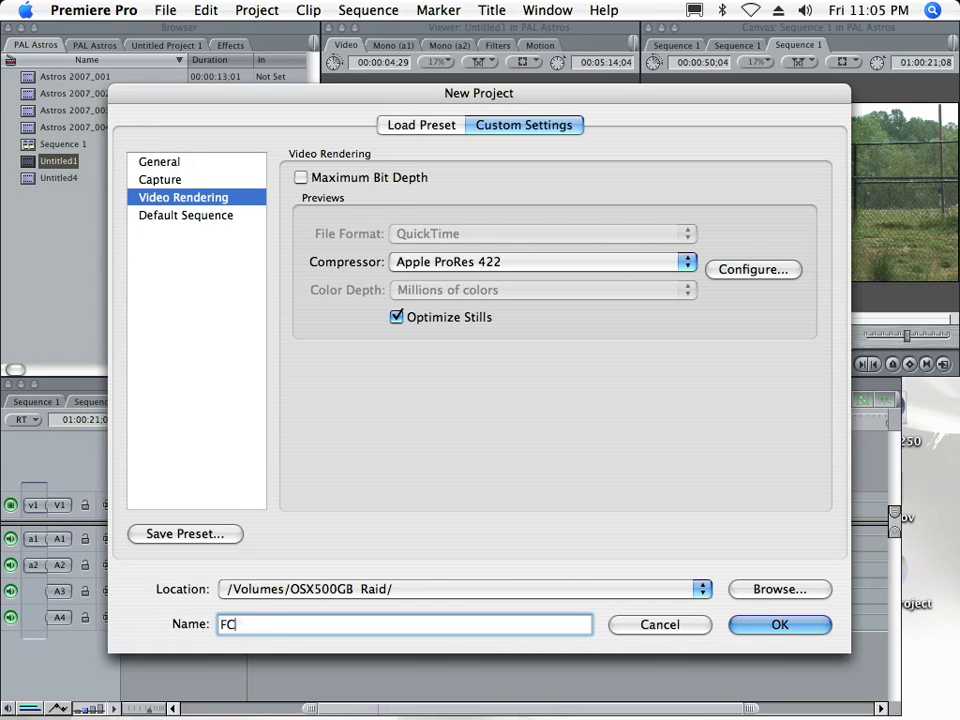
text(P to ProdPrem)
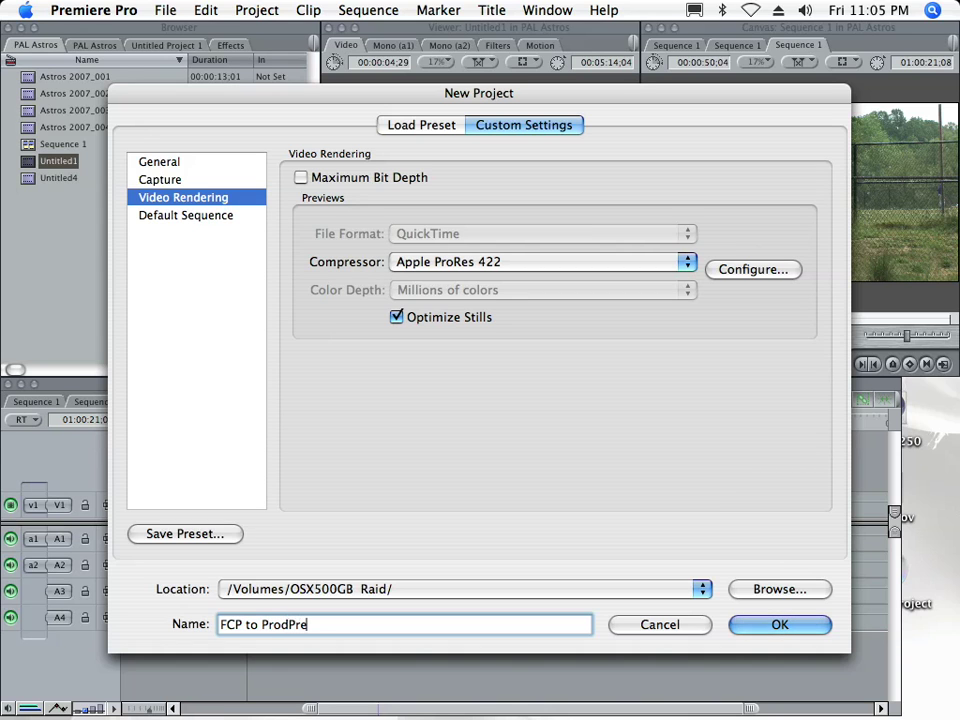
click(772, 626)
click(530, 400)
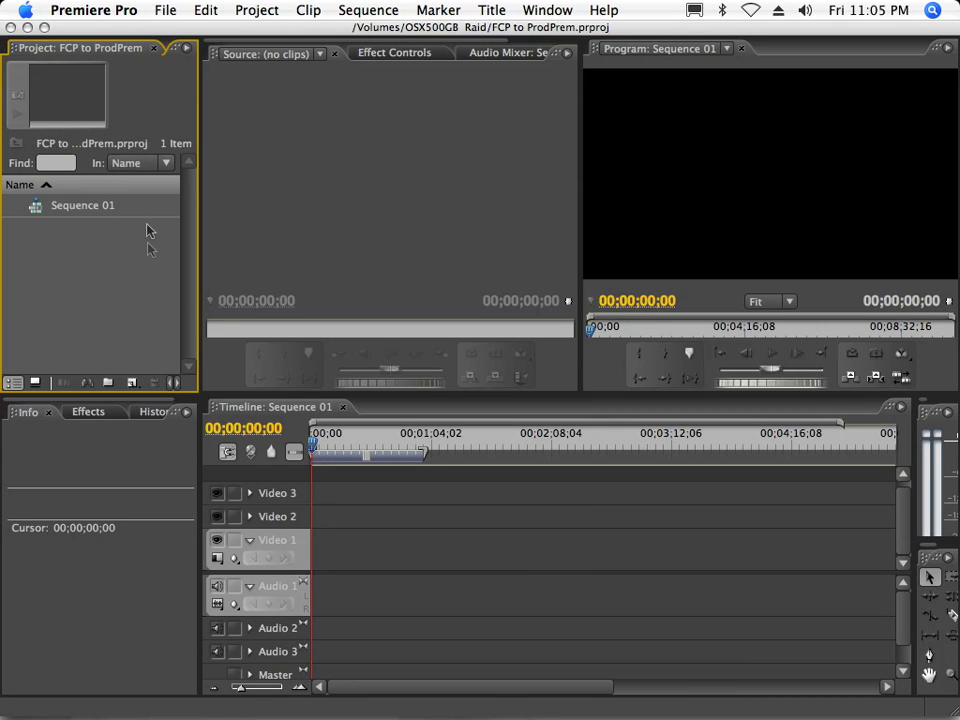
- Import Astros 2007_004.mov into the Premiere project
double_click(130, 281)
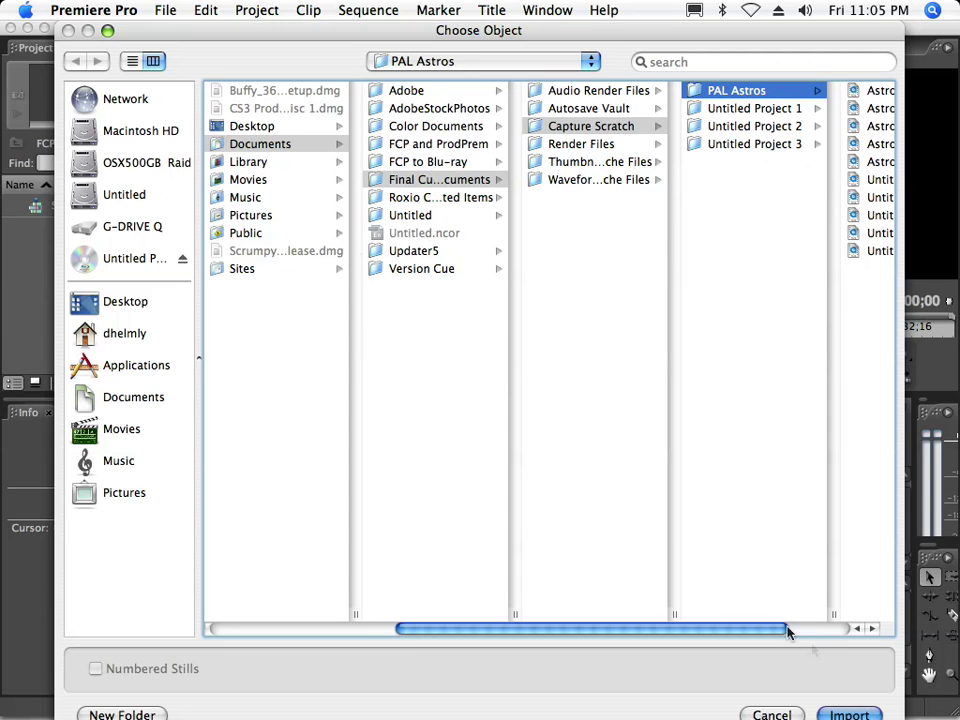
drag(791, 628, 845, 632)
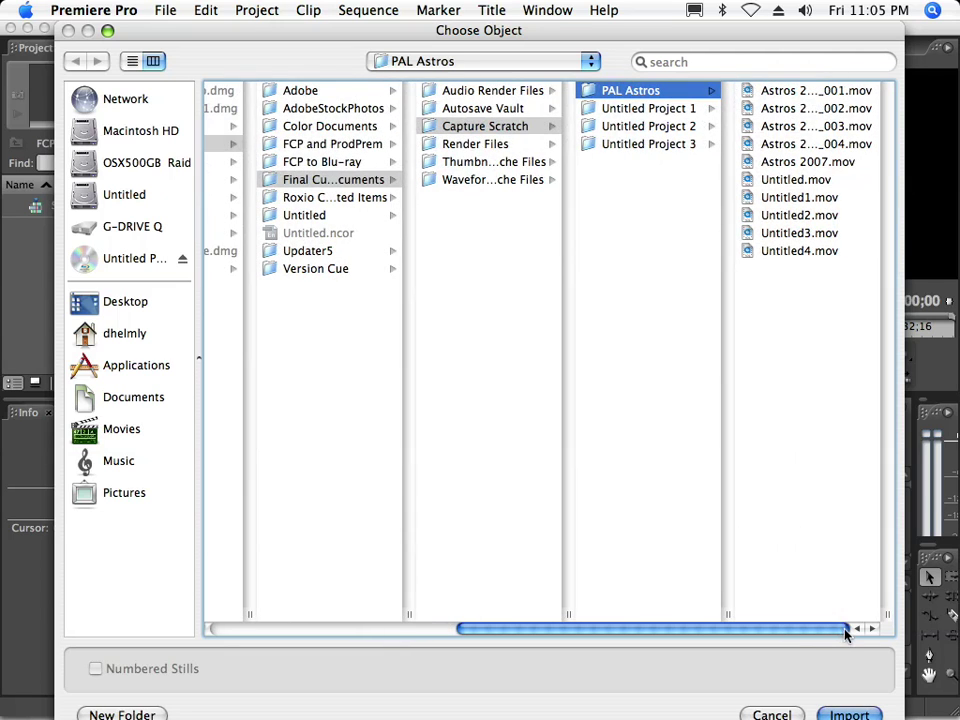
click(799, 144)
click(846, 713)
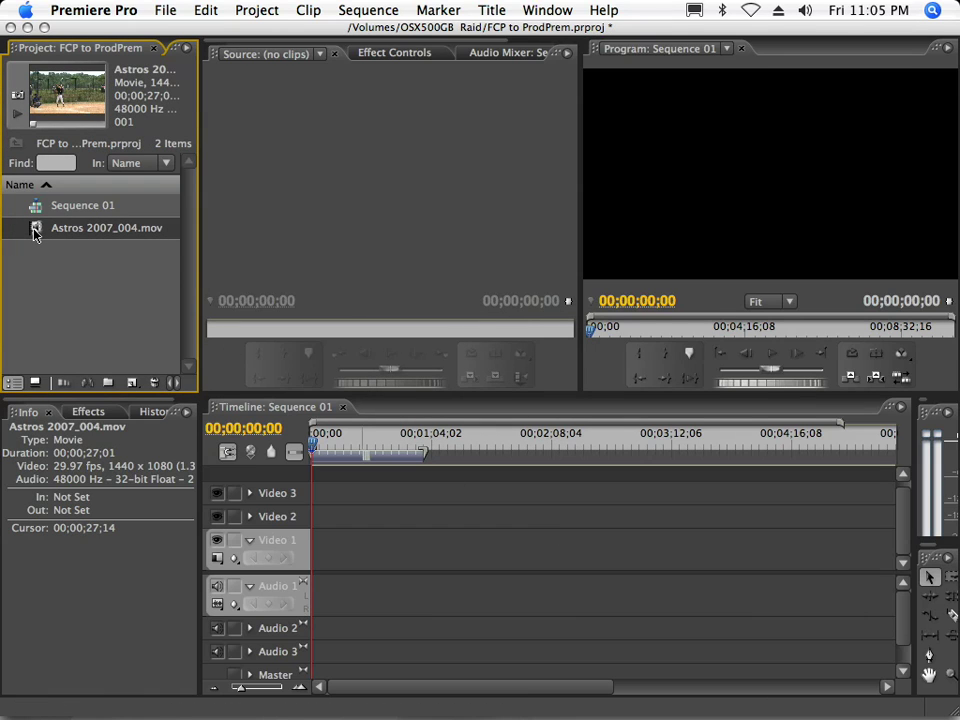
- Place the clip on Video 1, fit the timeline, and move to 00;00;08;22
double_click(34, 233)
drag(34, 233, 320, 555)
key(backslash)
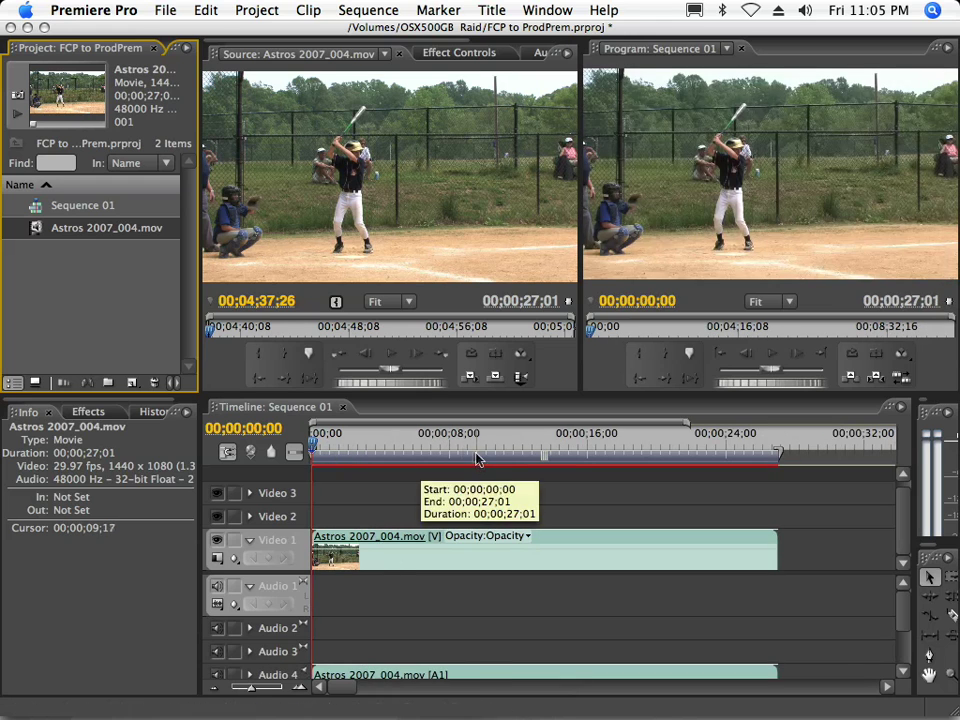
drag(455, 441, 461, 444)
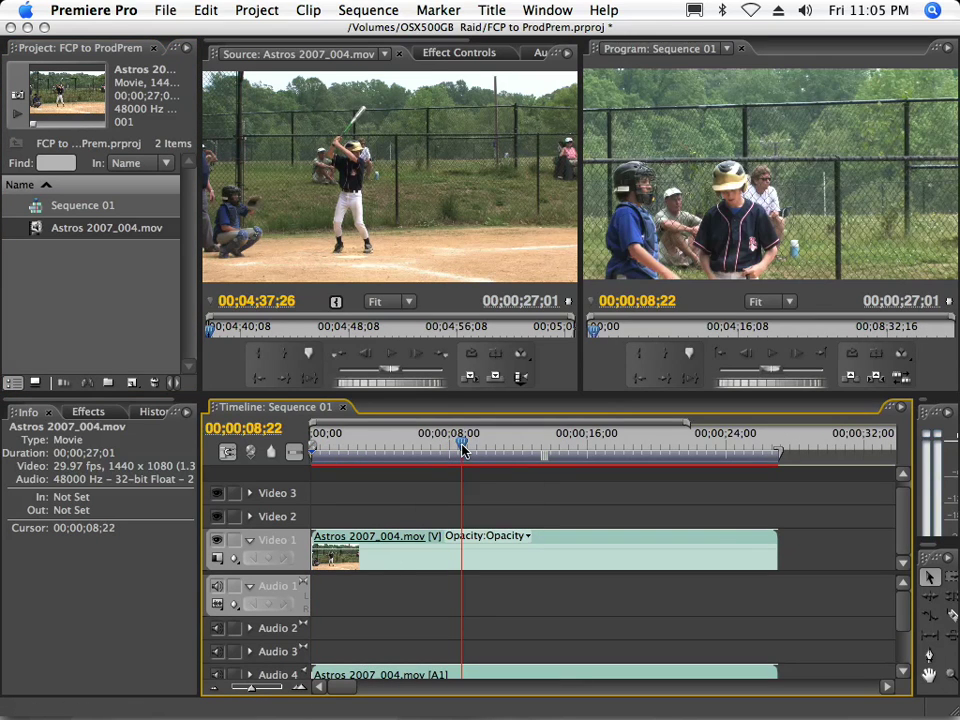
- Create a new HDV 1080 composition, Comp 1
mouse_move(461, 660)
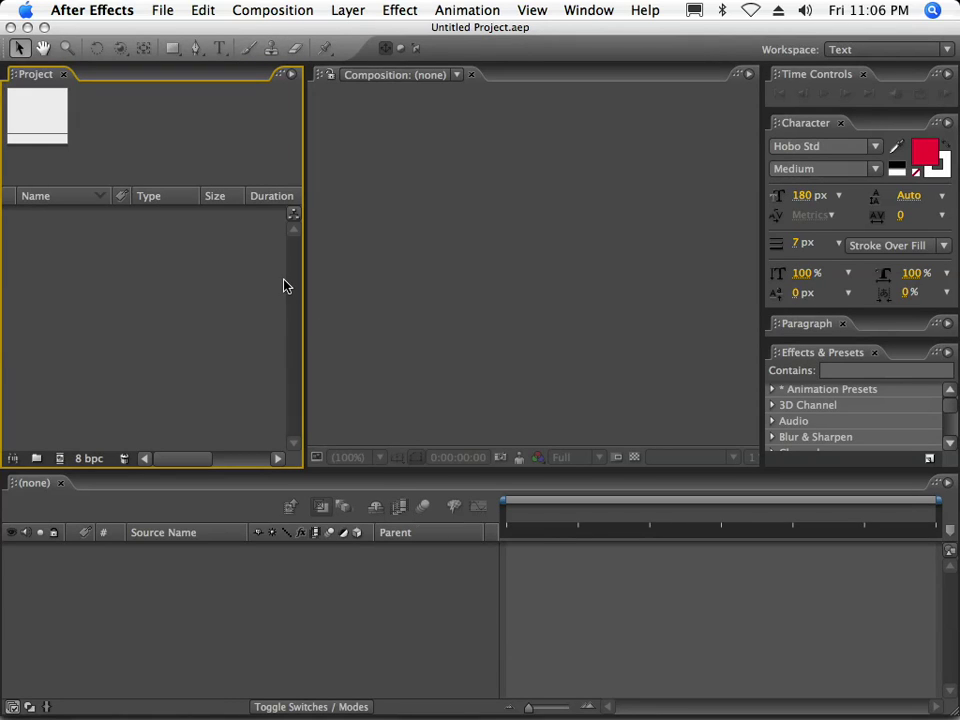
click(268, 12)
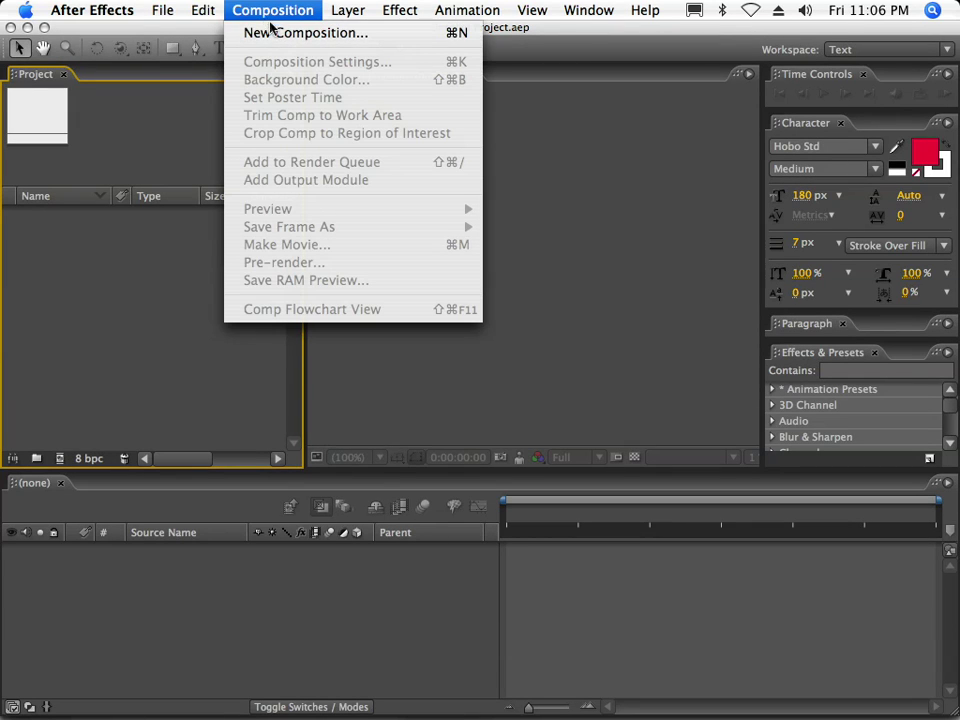
click(274, 32)
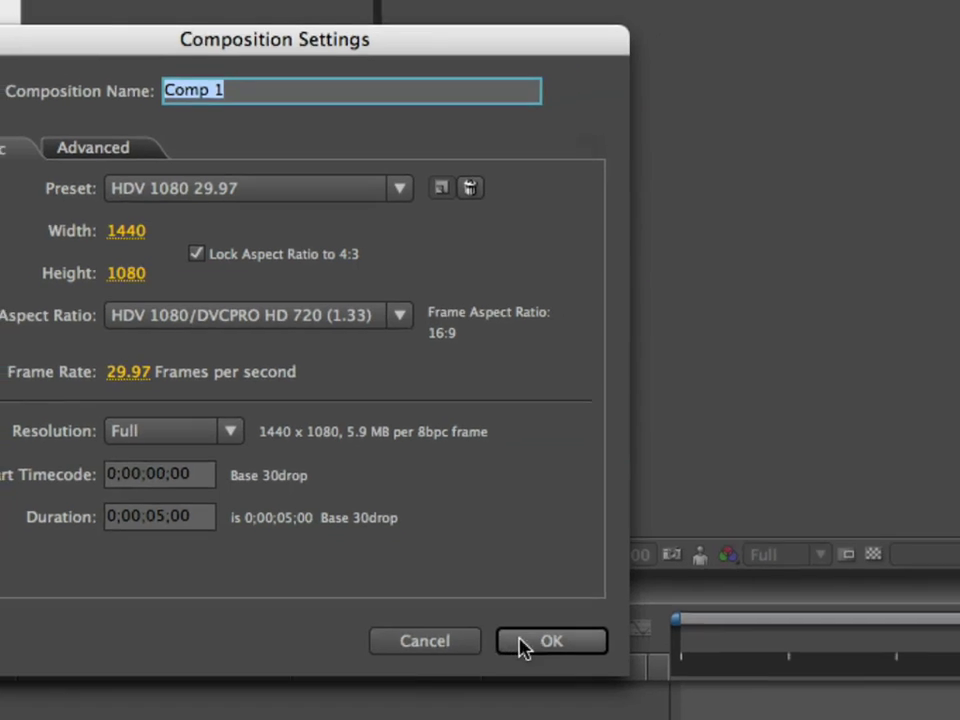
click(582, 670)
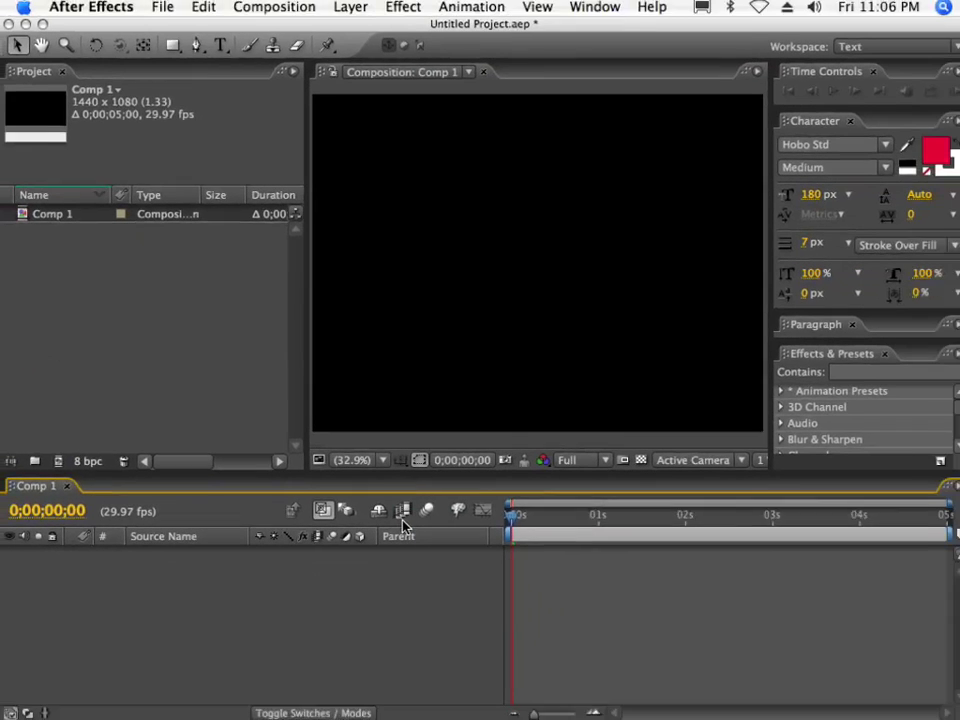
- Add a 'PAL Astros' text layer and move it toward the frame centre
click(221, 45)
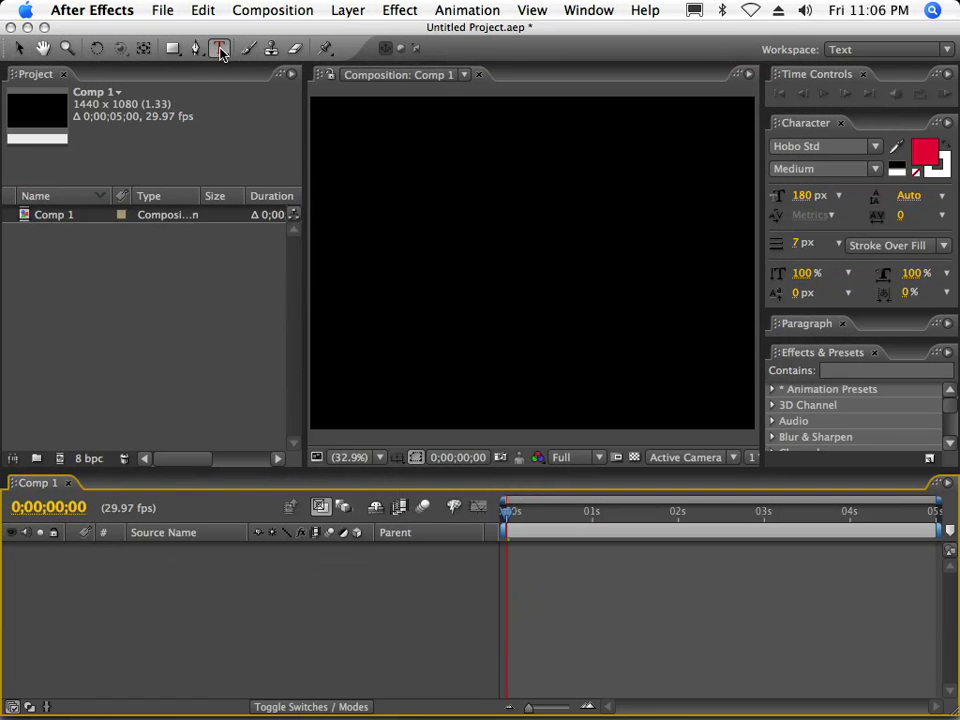
click(339, 261)
text(P)
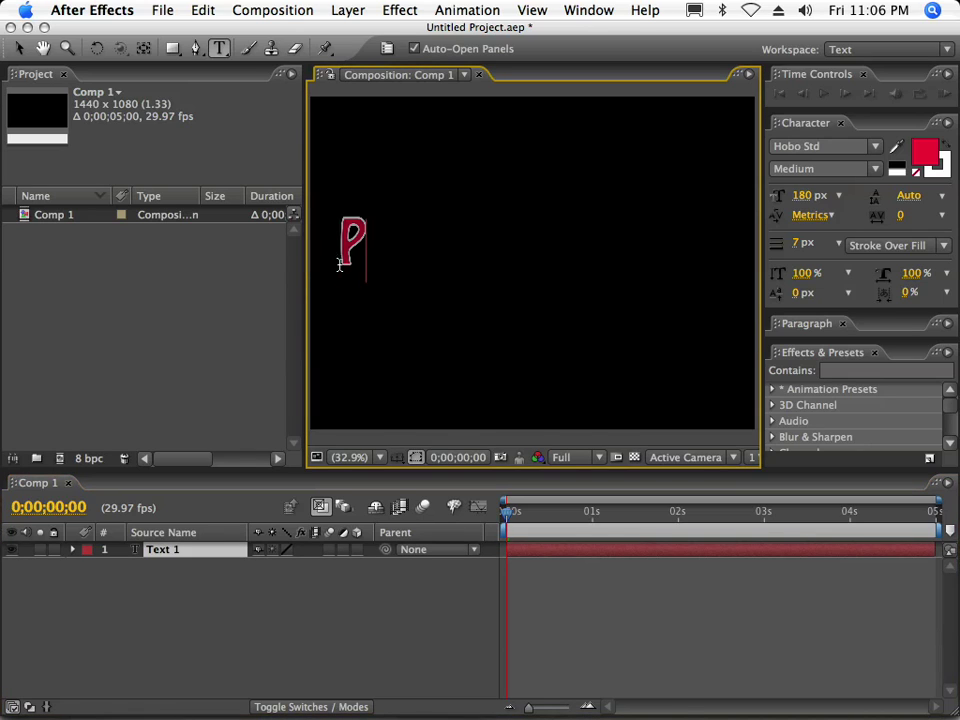
text(AL Astros)
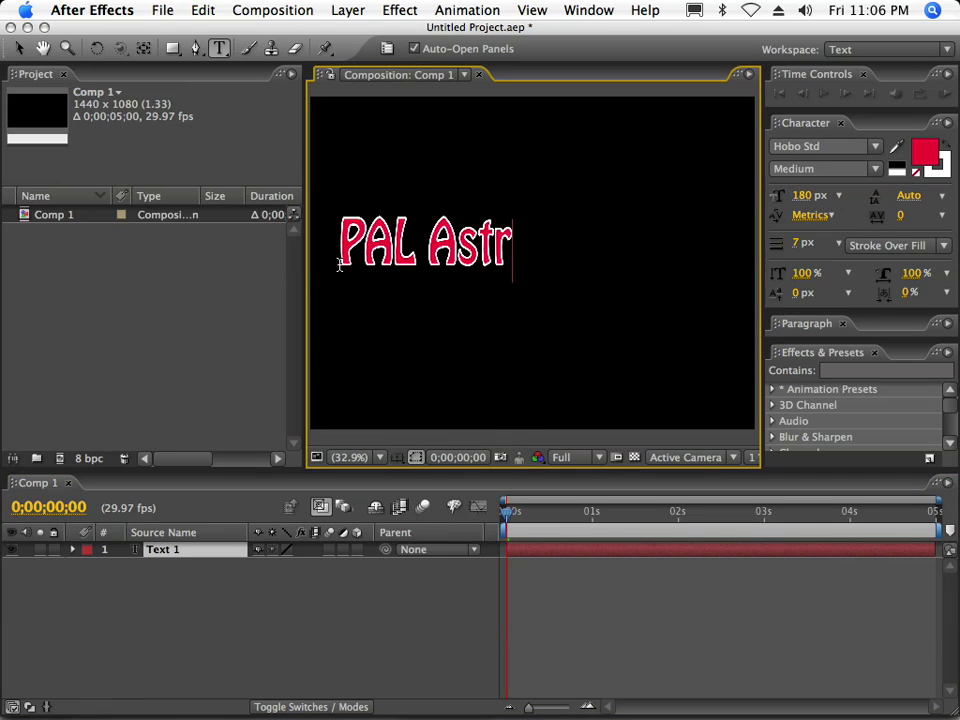
click(17, 48)
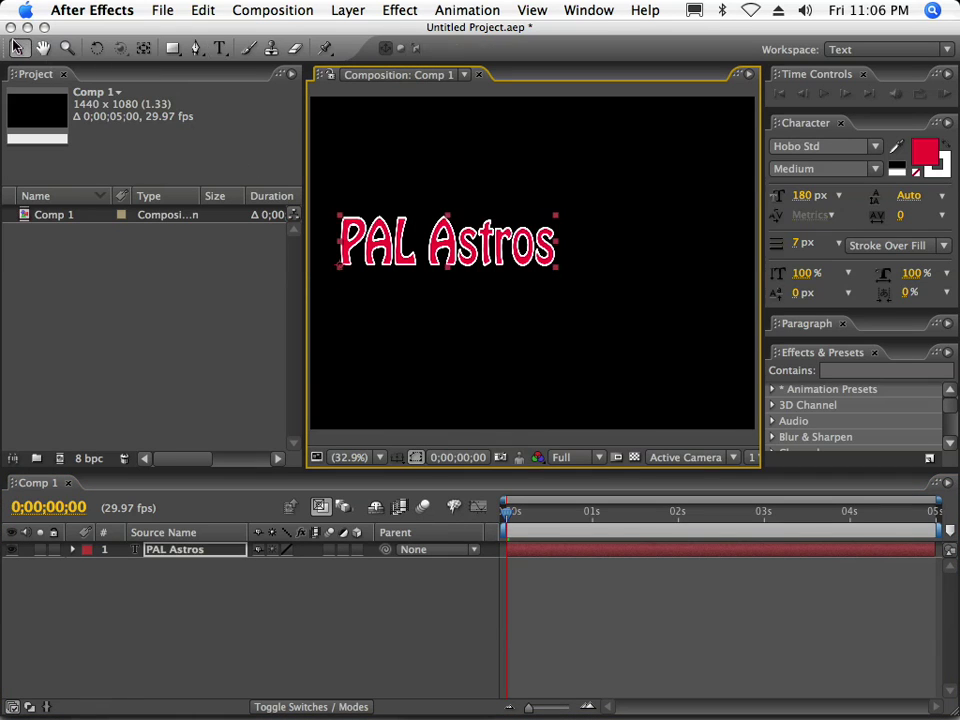
drag(386, 245, 471, 268)
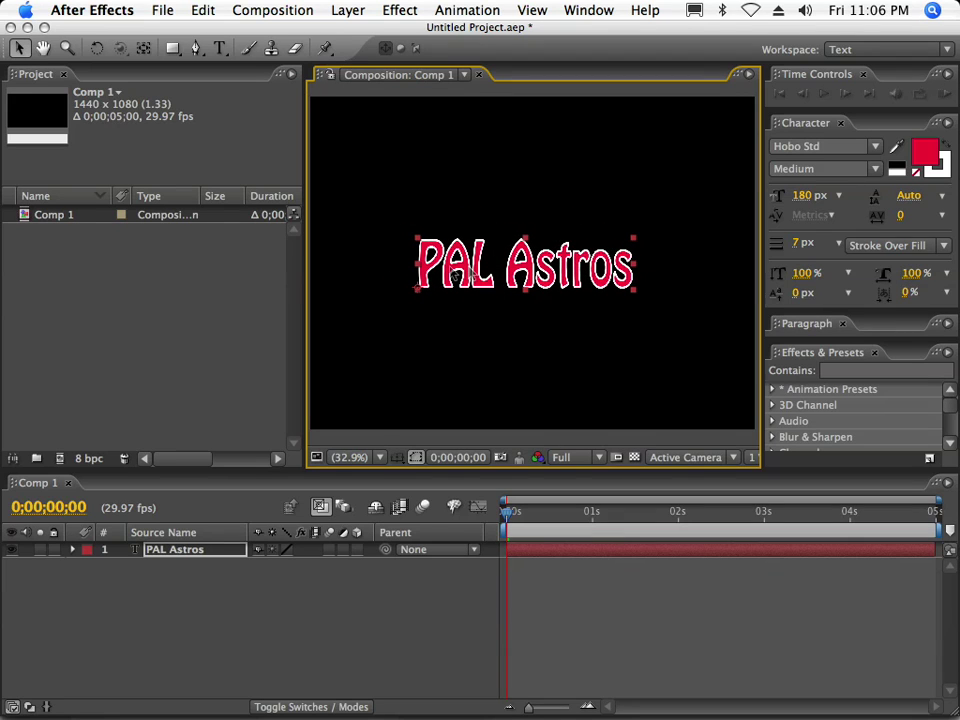
- Save the project as Untitled Project.aep on the Desktop and start carrying Comp 1 to Premiere
click(163, 10)
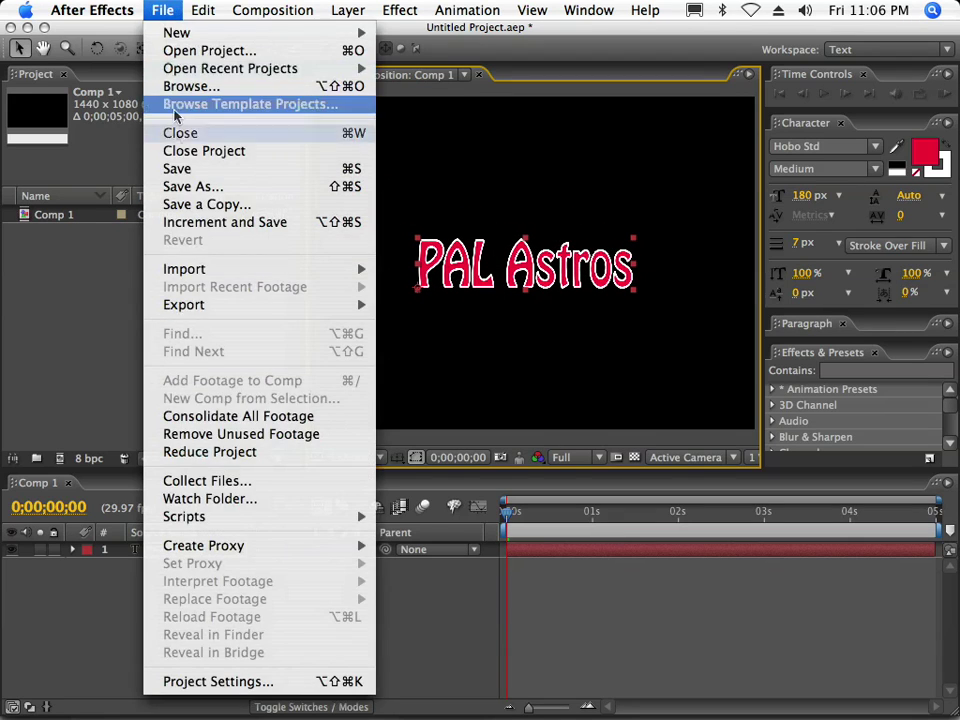
click(178, 167)
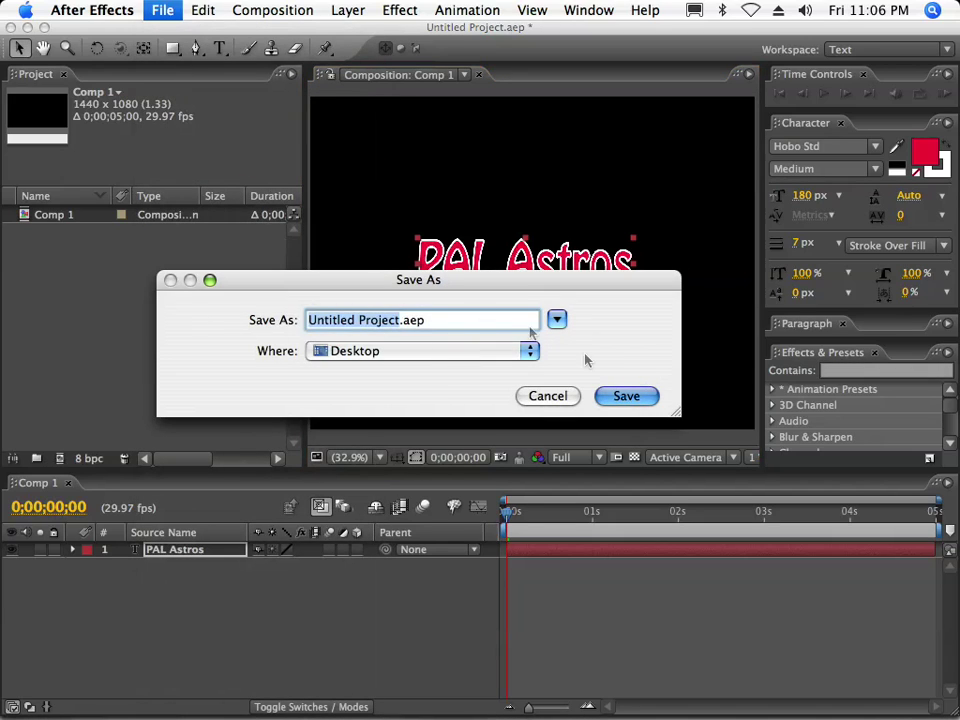
click(621, 396)
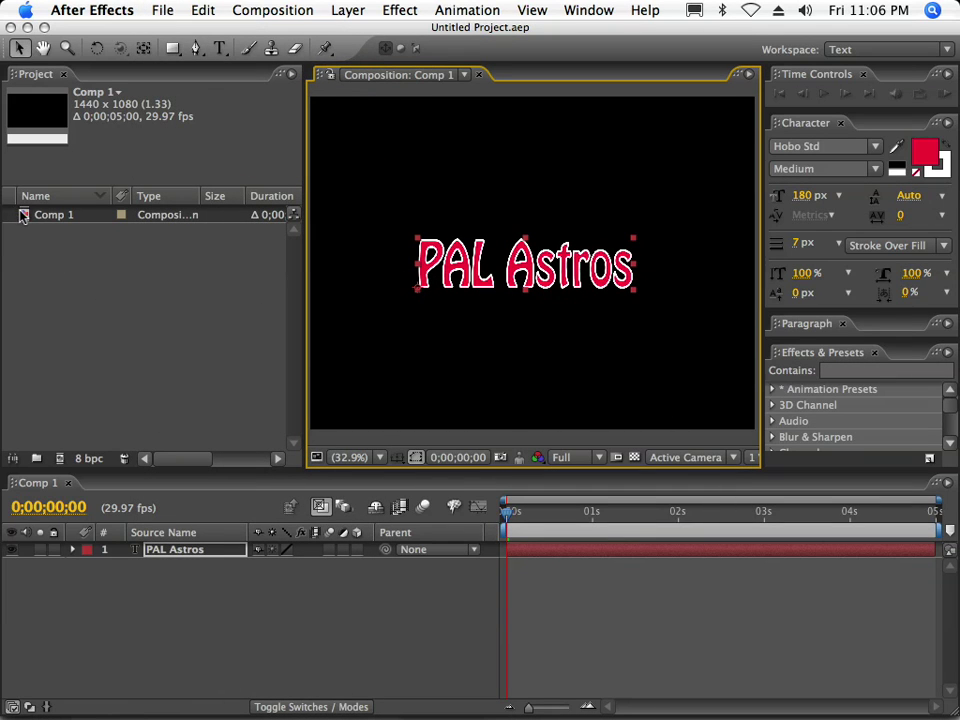
drag(22, 216, 342, 377)
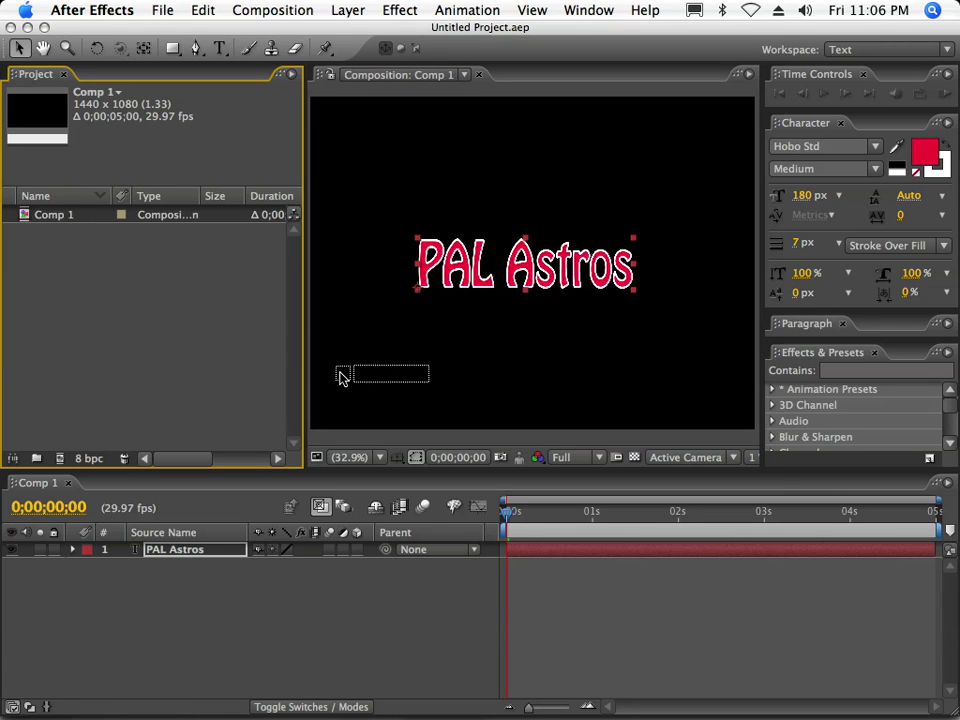
key(super+Tab)
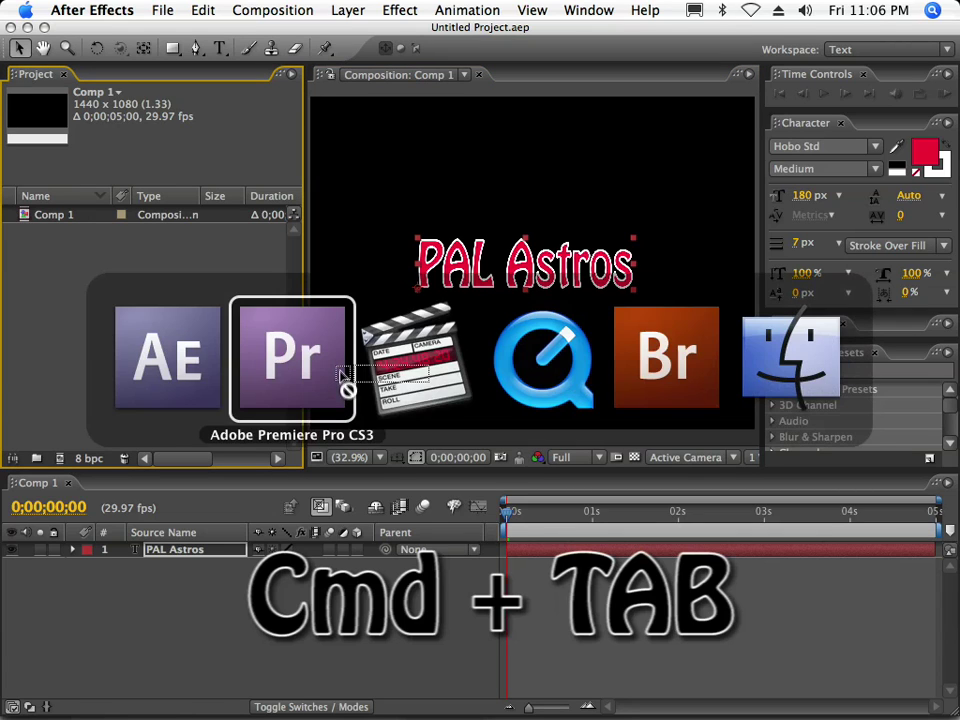
- Drop Comp 1 into Premiere's Project panel and place it on Video 2 at 00;00;08;22
drag(341, 373, 306, 344)
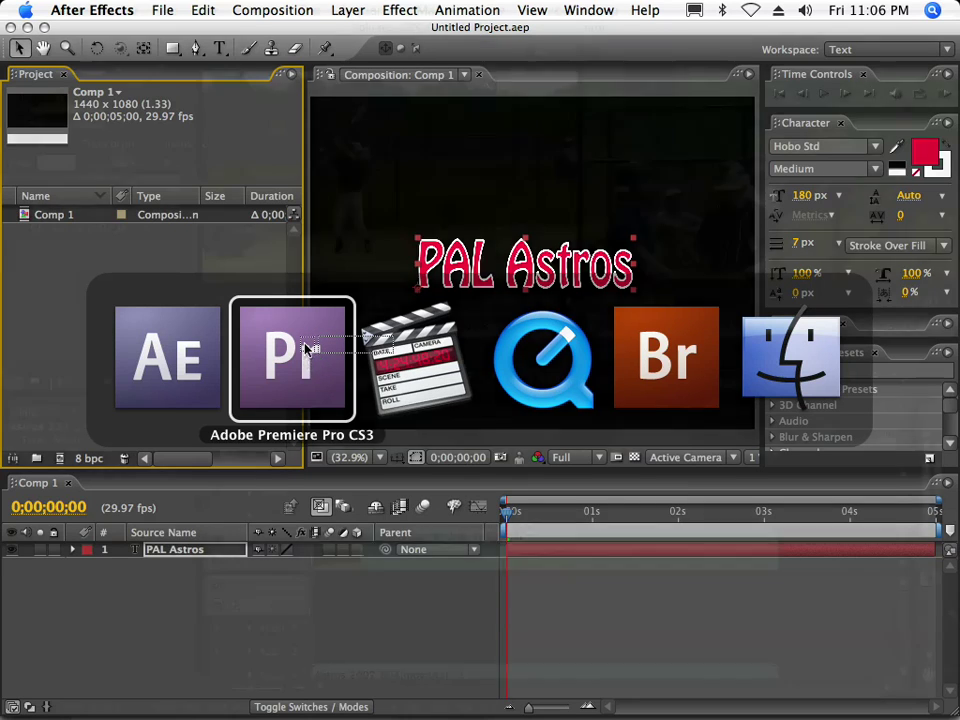
drag(308, 347, 306, 344)
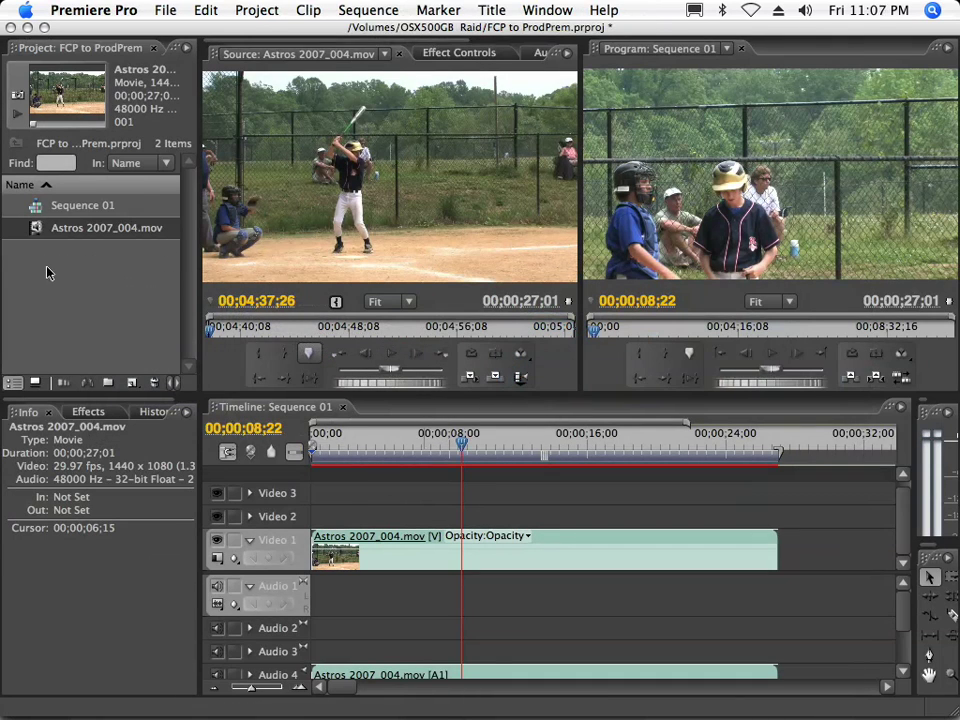
drag(47, 272, 47, 272)
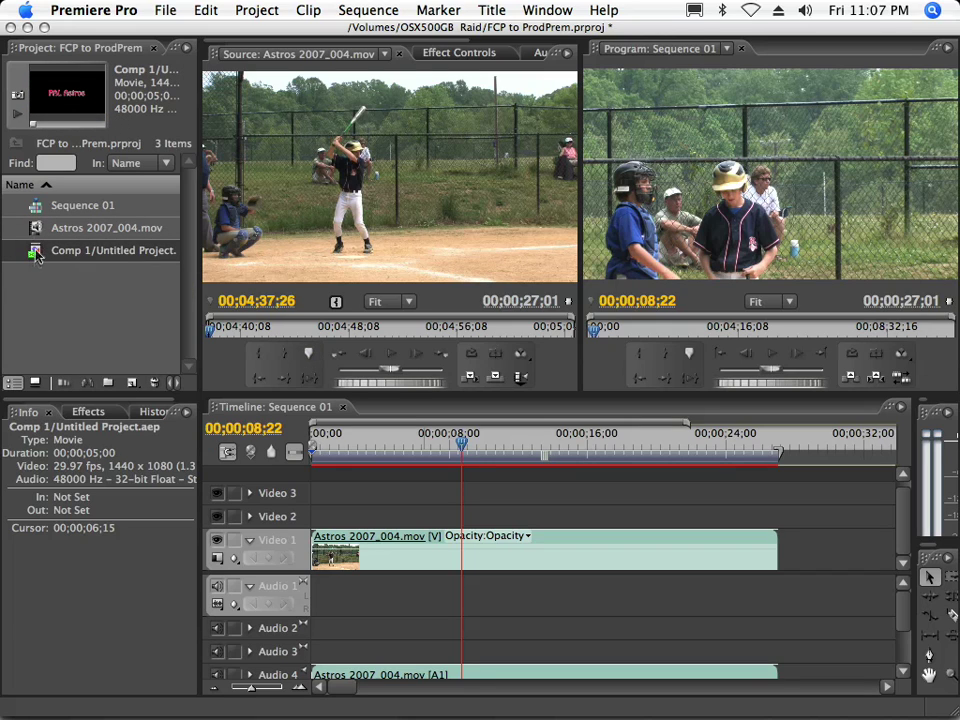
click(36, 255)
drag(425, 441, 472, 521)
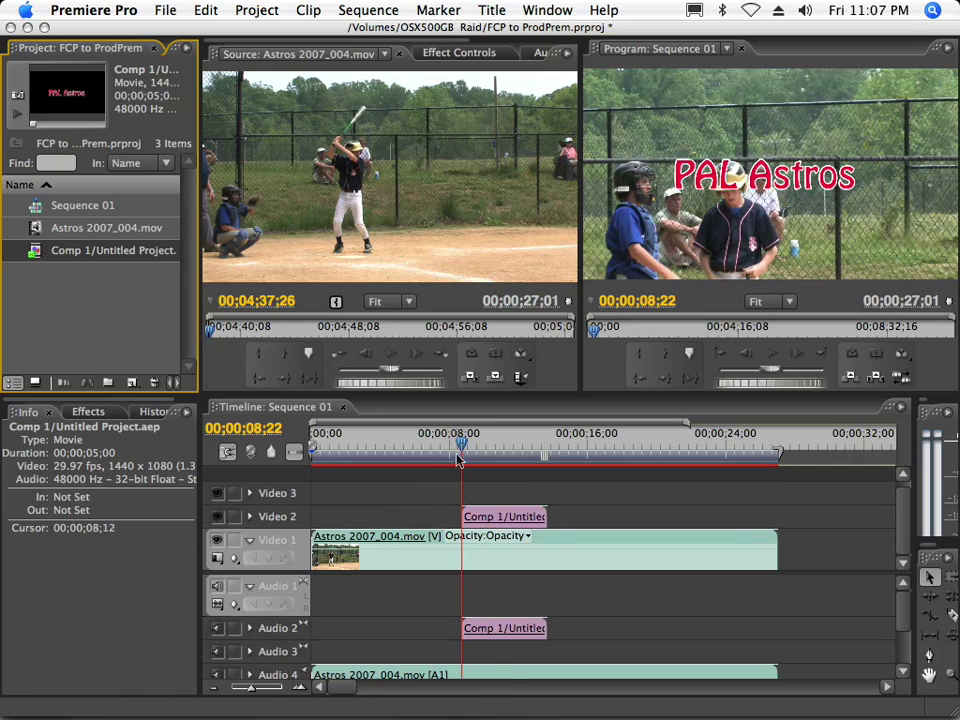
- Scrub ahead to preview the title over the game, then return to After Effects
drag(459, 451, 476, 453)
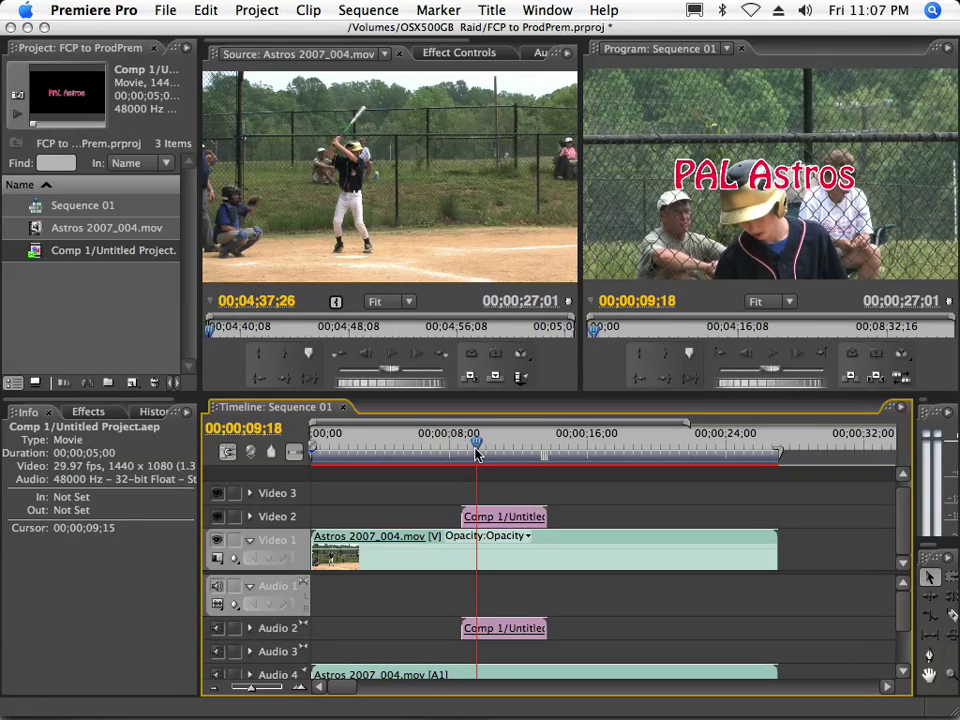
mouse_move(470, 712)
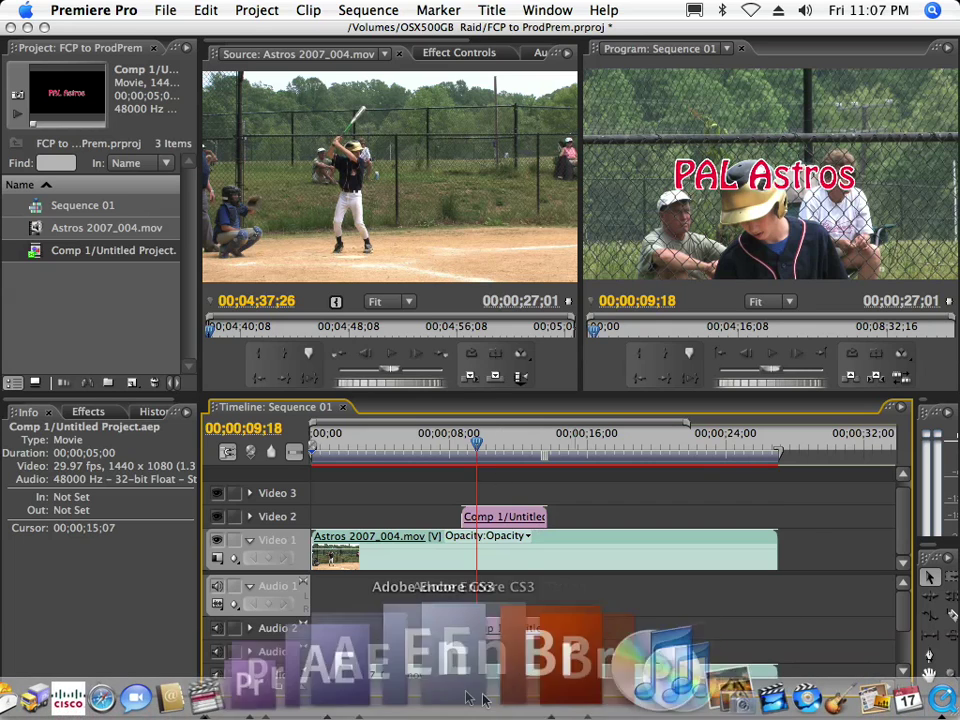
click(441, 690)
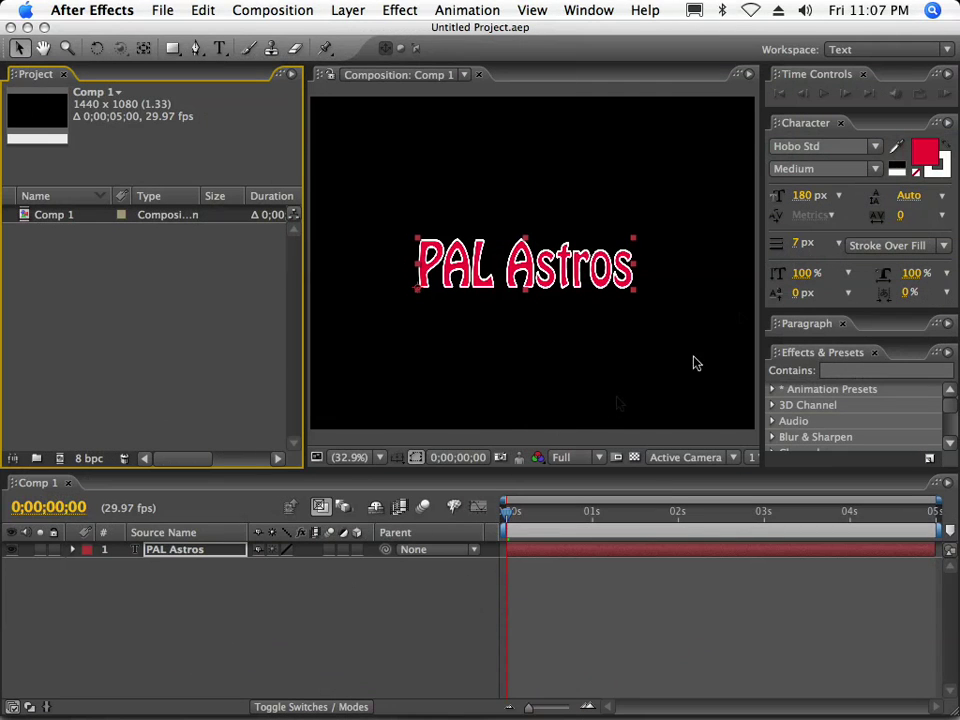
- Enlarge the PAL Astros title text to about 230 px
click(219, 48)
triple_click(498, 270)
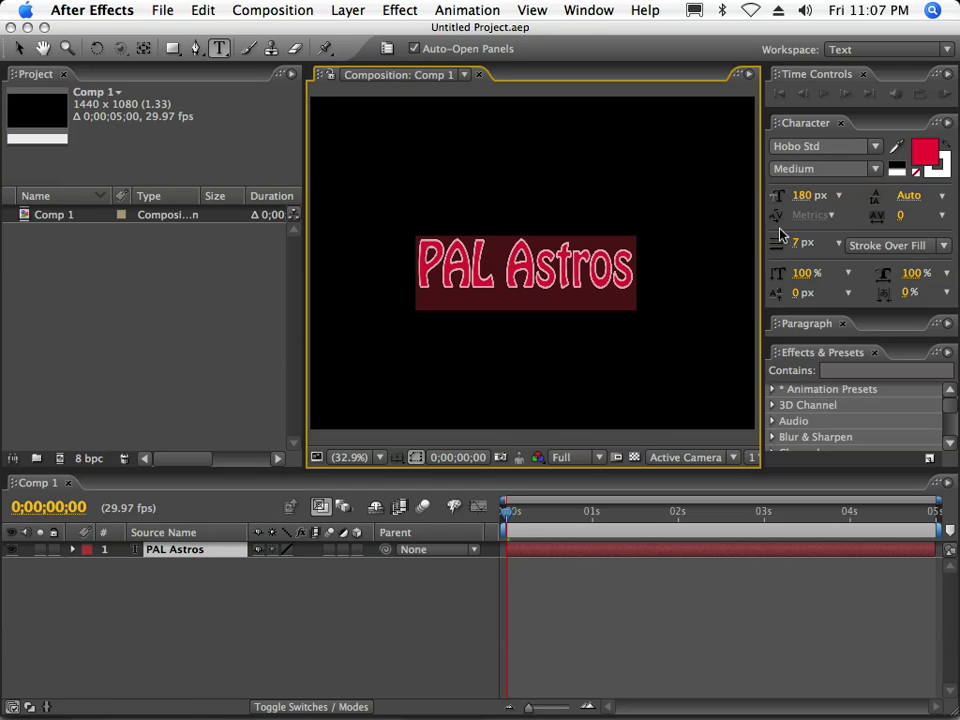
drag(801, 195, 855, 203)
click(600, 333)
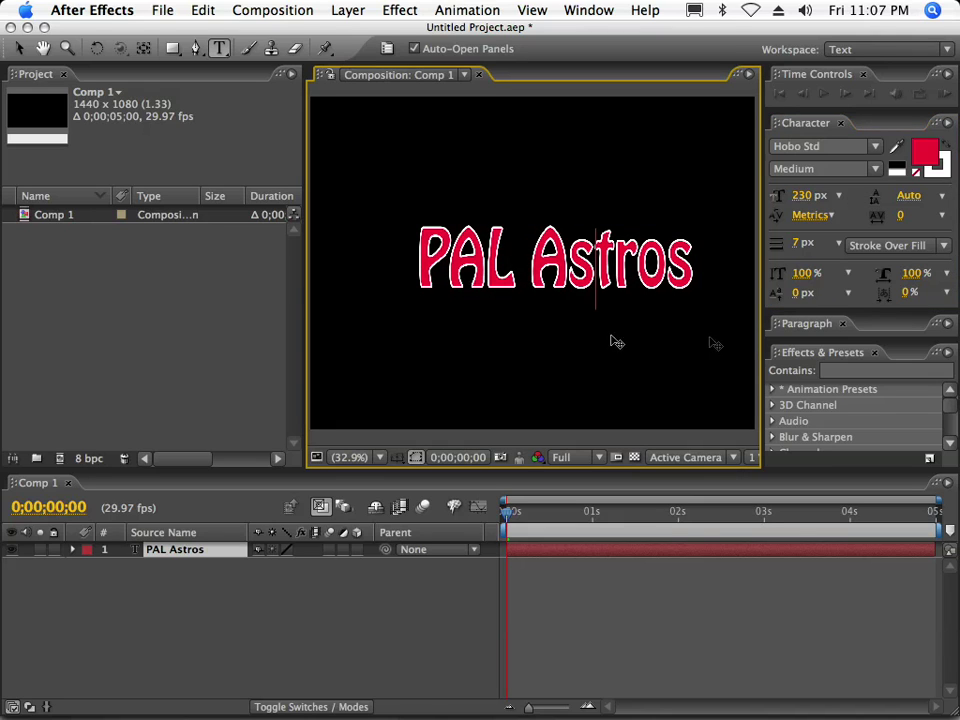
- Apply the 3D Random Spike Tumble text preset from Bridge and preview the animation
click(948, 352)
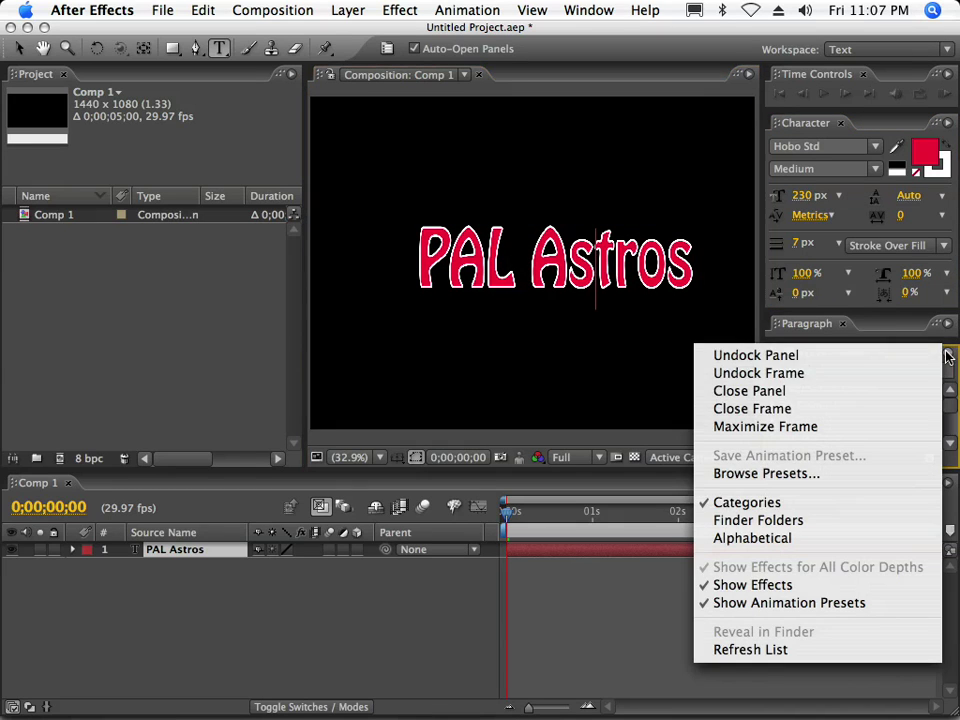
click(860, 476)
double_click(330, 250)
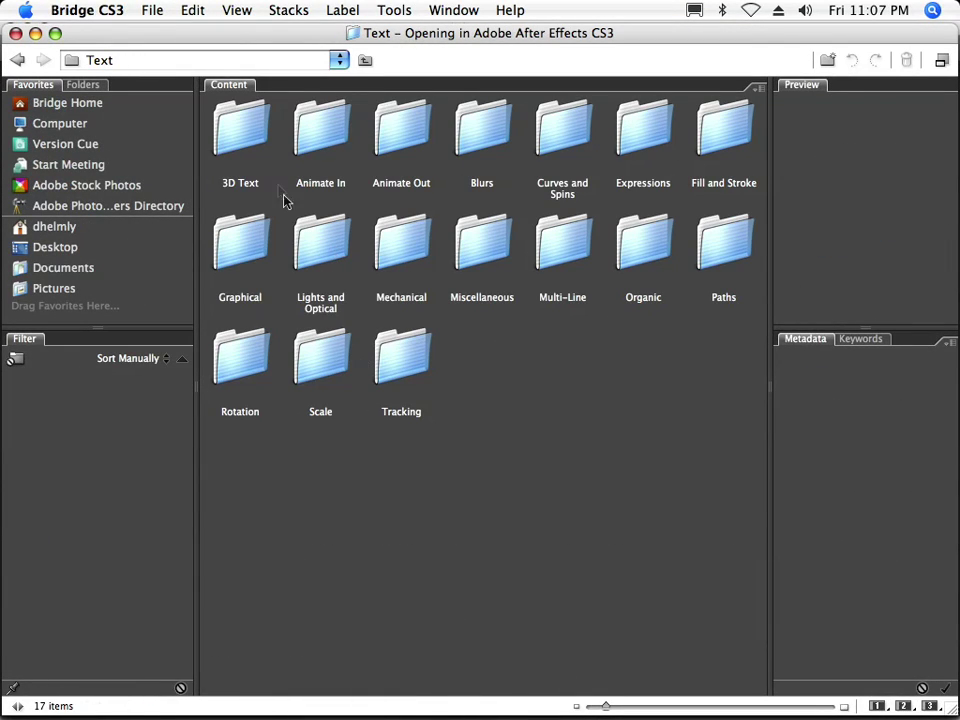
double_click(242, 133)
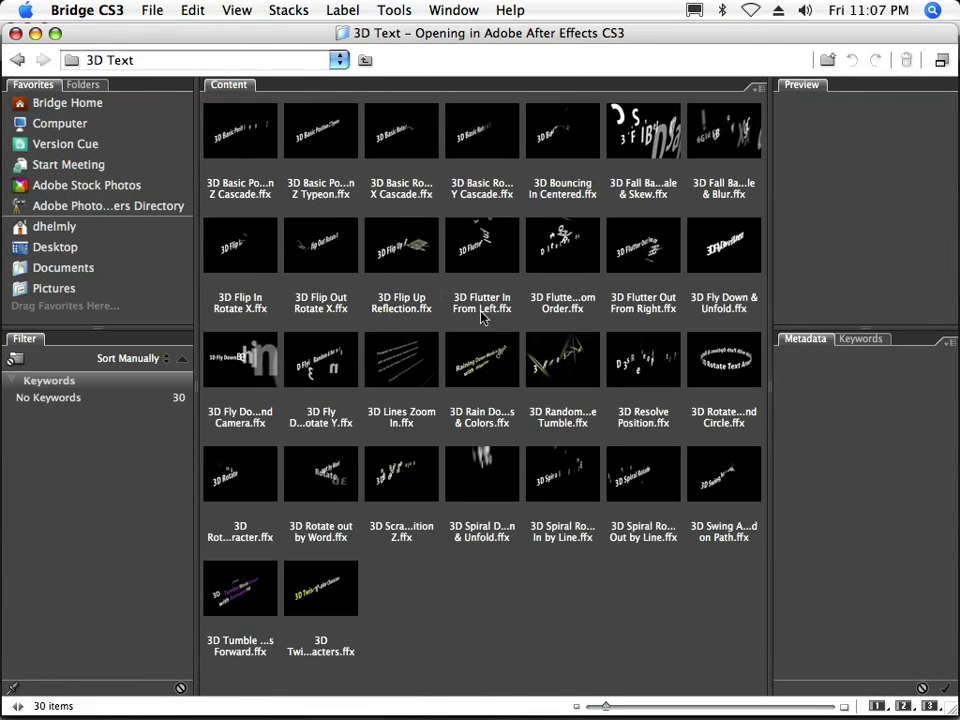
click(589, 366)
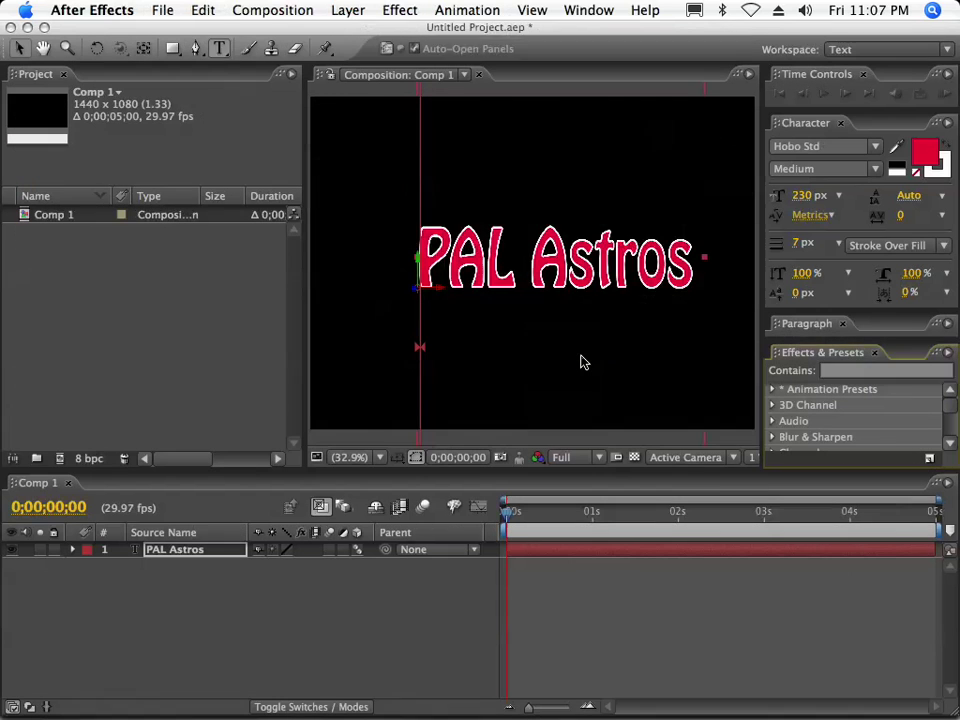
key(space)
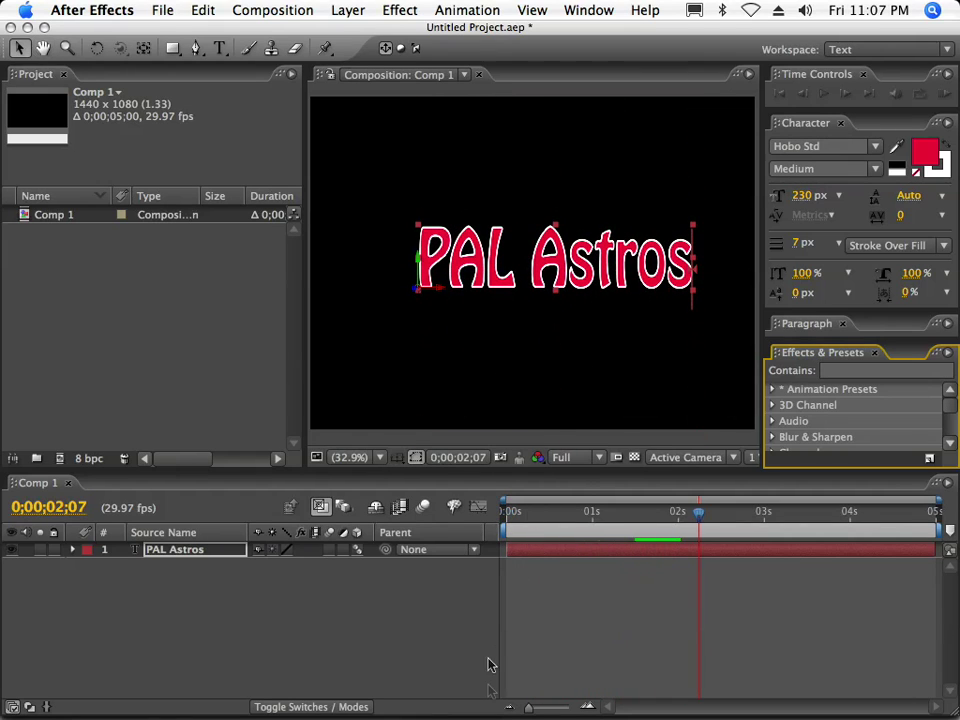
mouse_move(495, 700)
click(331, 660)
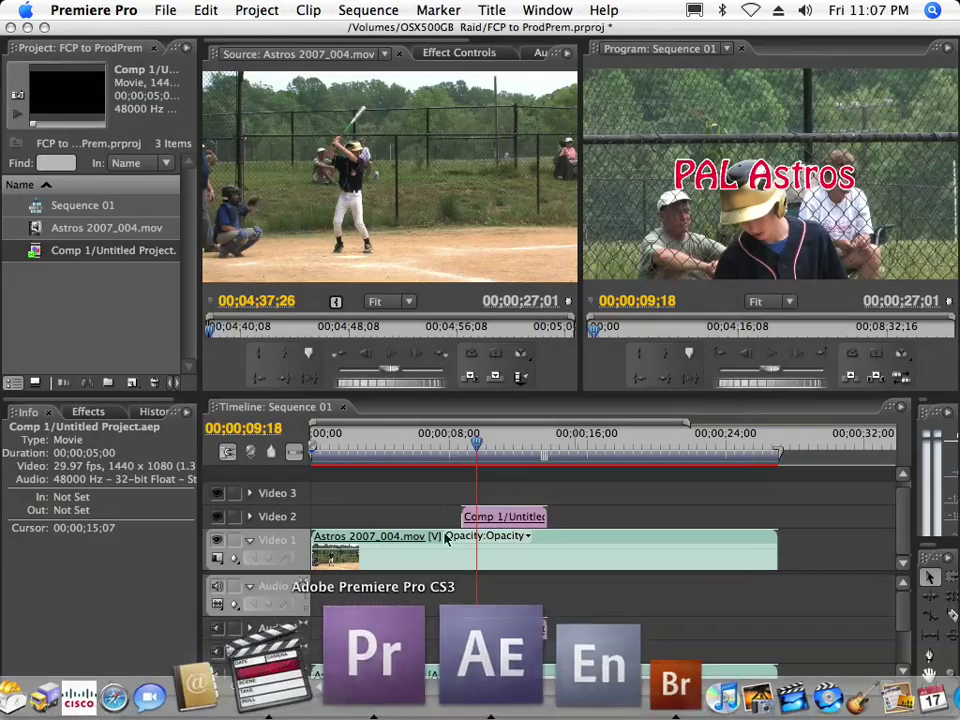
click(450, 445)
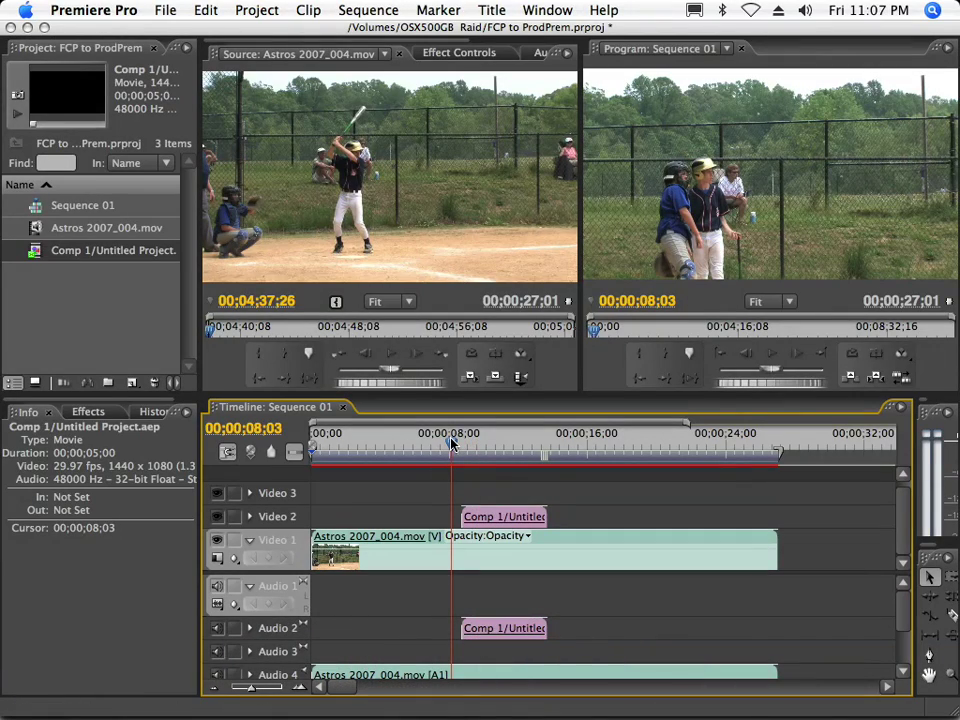
key(space)
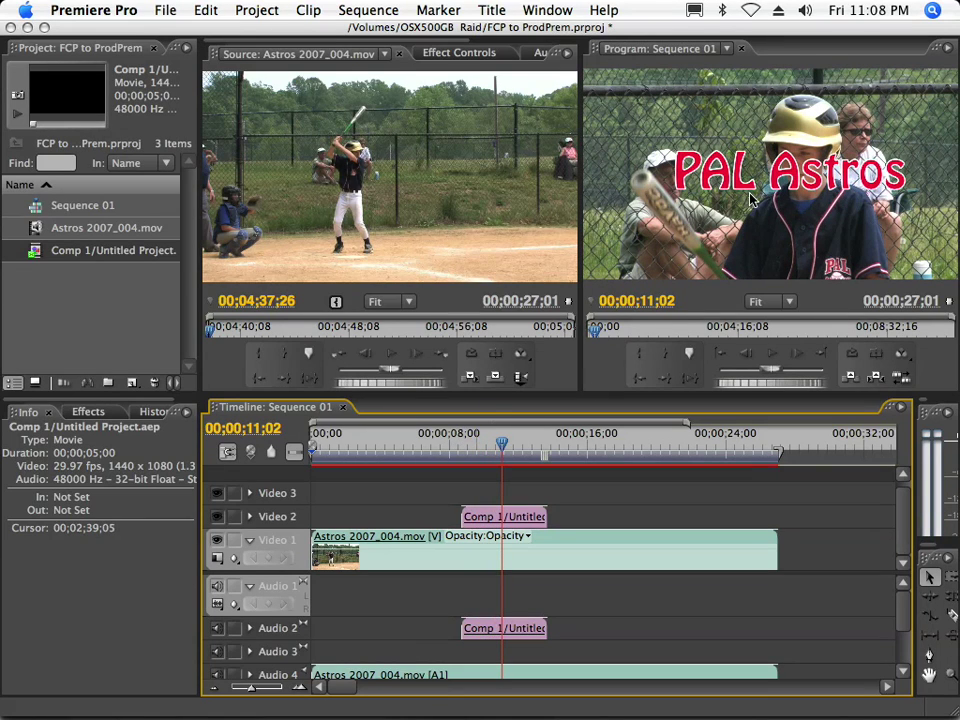
mouse_move(515, 695)
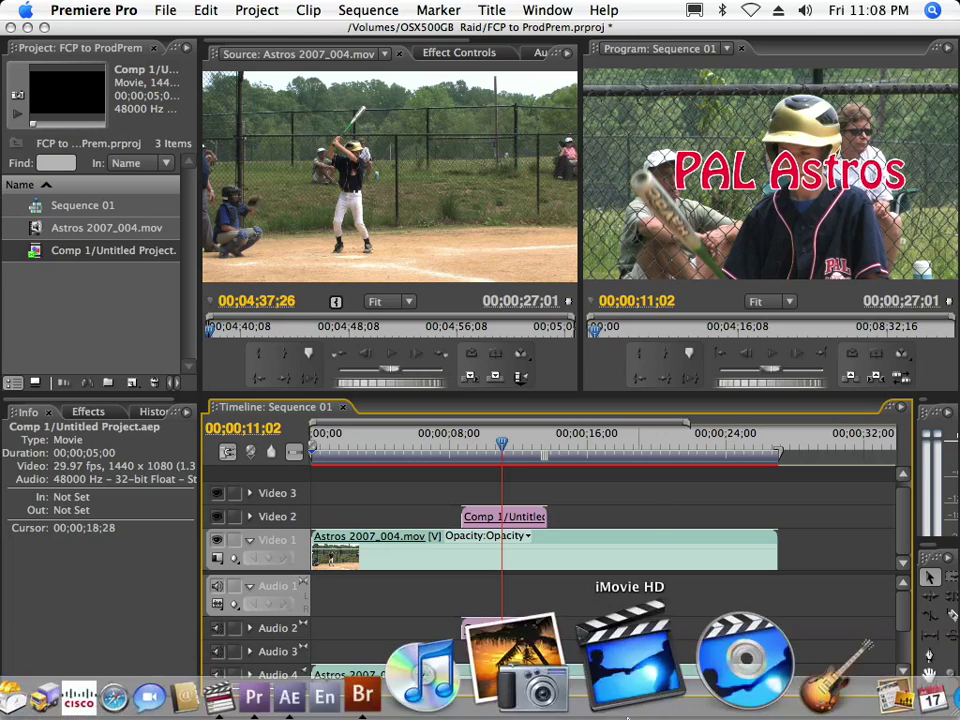
click(458, 684)
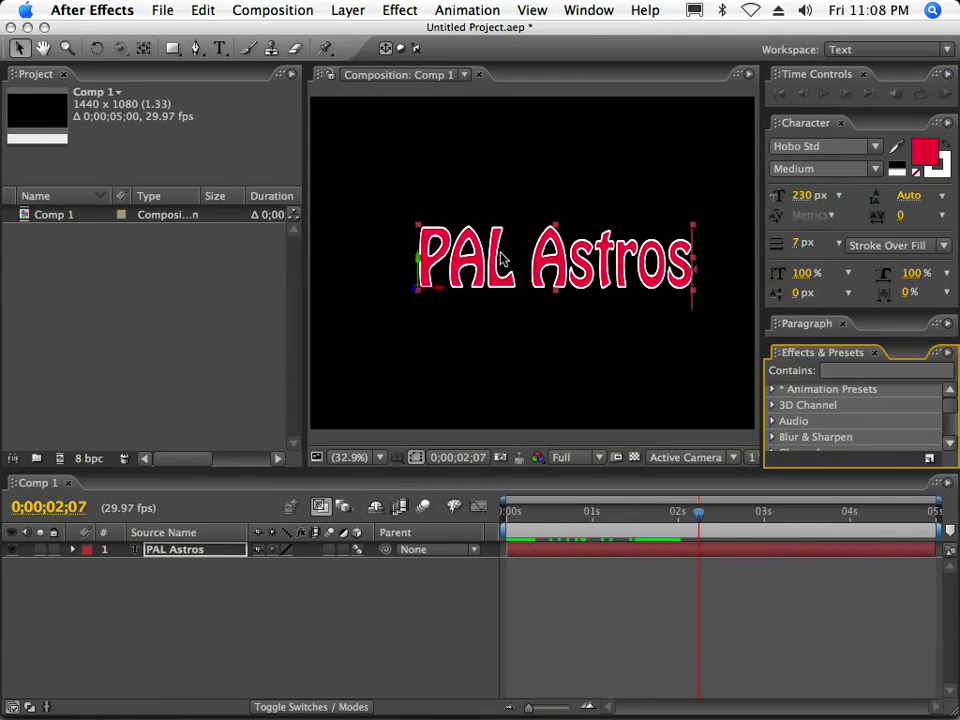
- Lower the PAL Astros title toward the frame bottom and play it back in Premiere's Sequence 01
drag(503, 285, 497, 412)
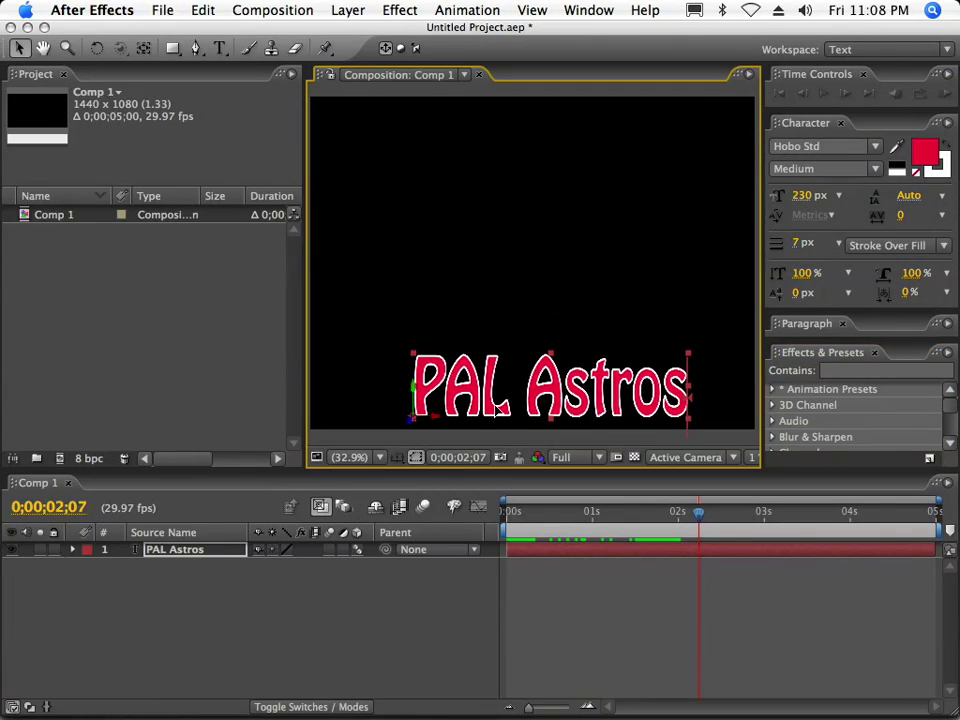
mouse_move(512, 712)
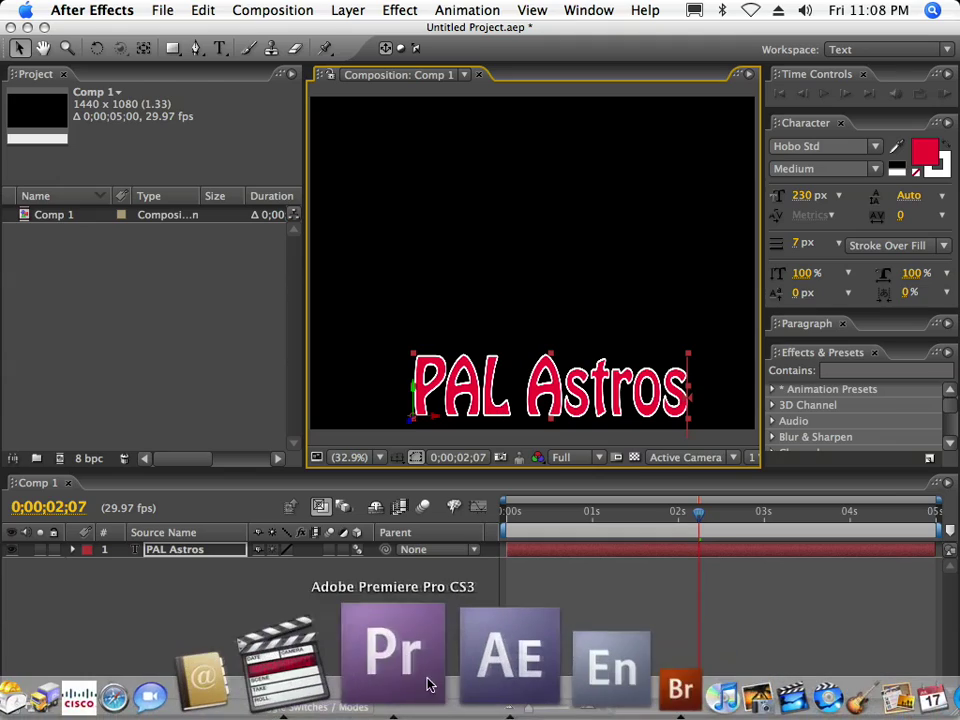
click(424, 686)
click(448, 446)
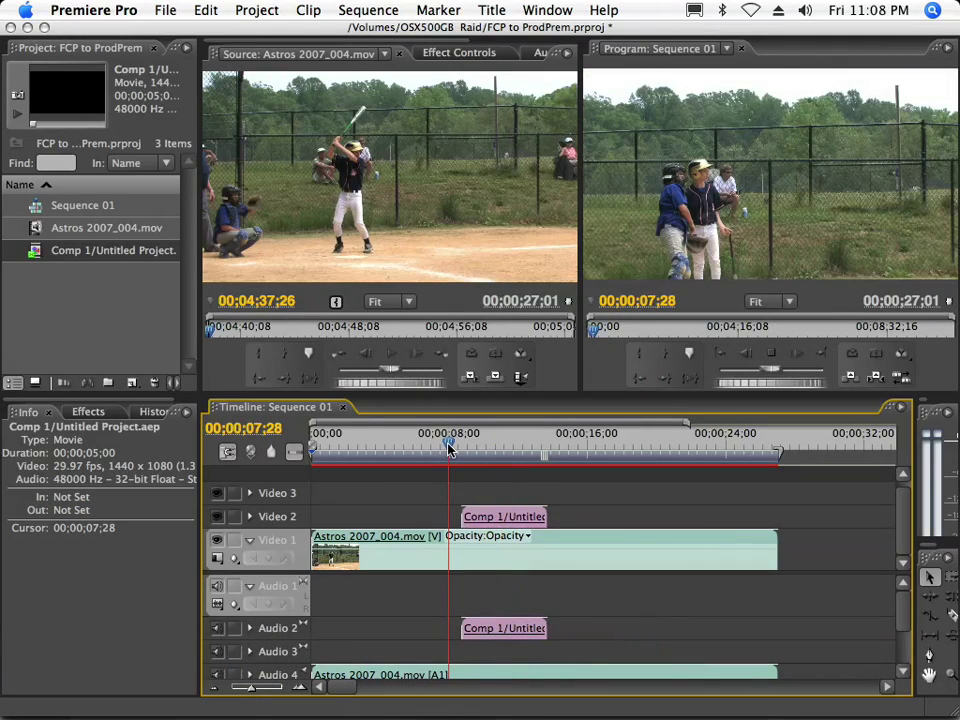
key(space)
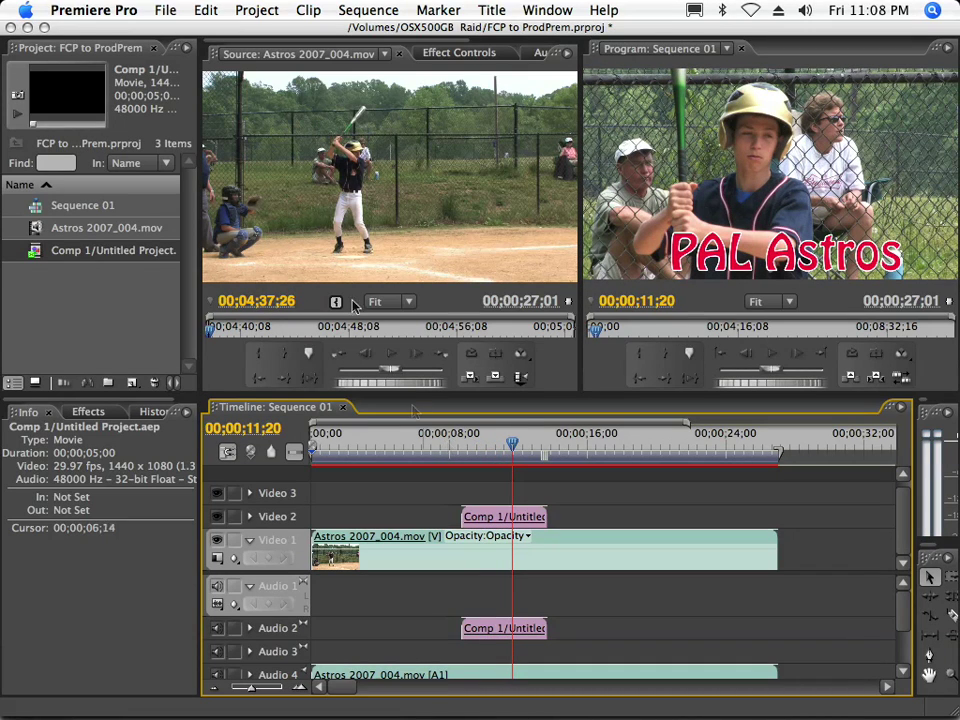
click(166, 10)
- Export Sequence 01 as FCP to Prem.mov in Apple ProRes 422, then switch to Final Cut Pro
mouse_move(274, 360)
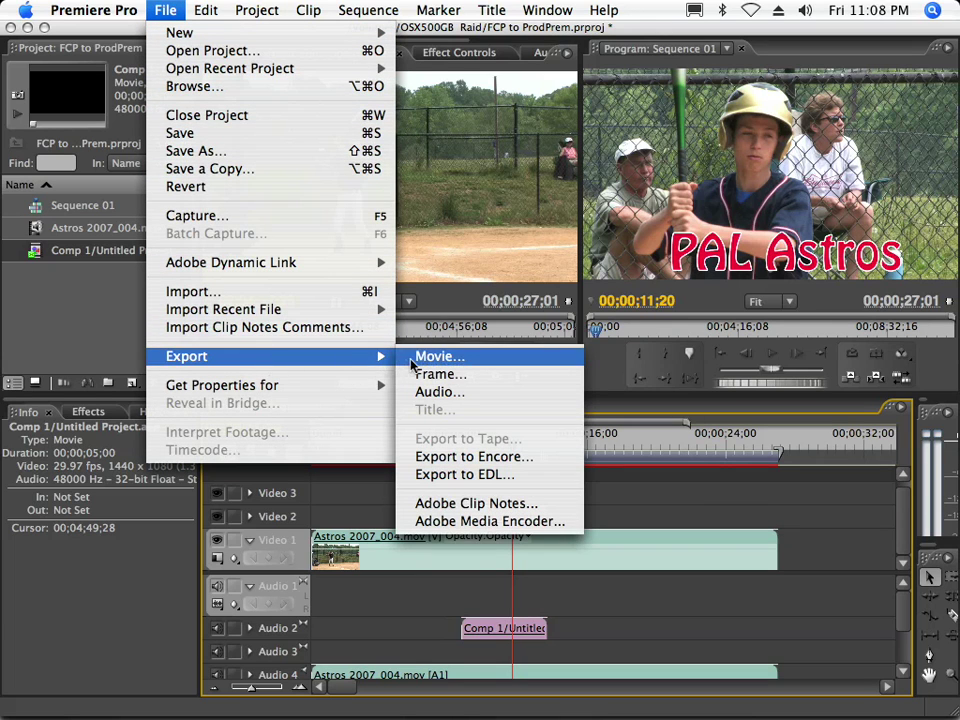
click(414, 358)
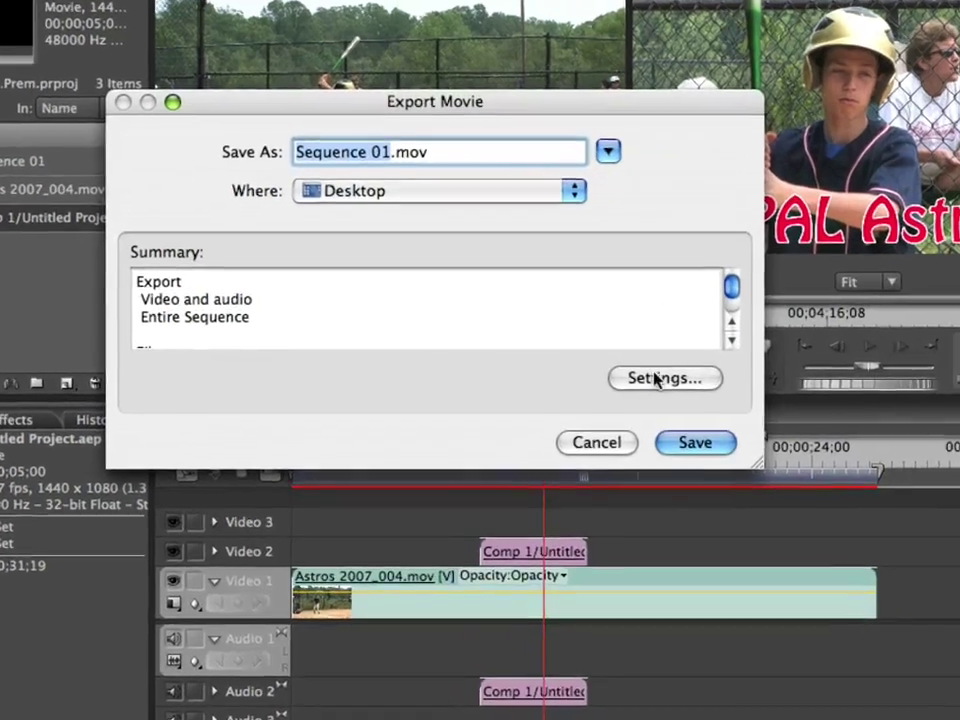
click(608, 377)
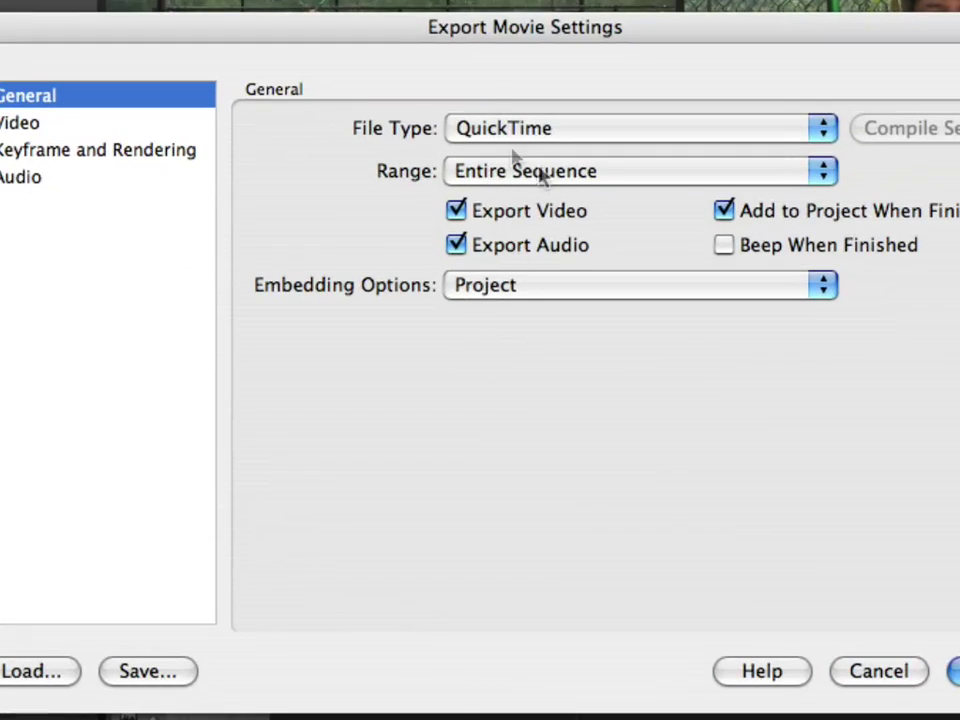
click(33, 124)
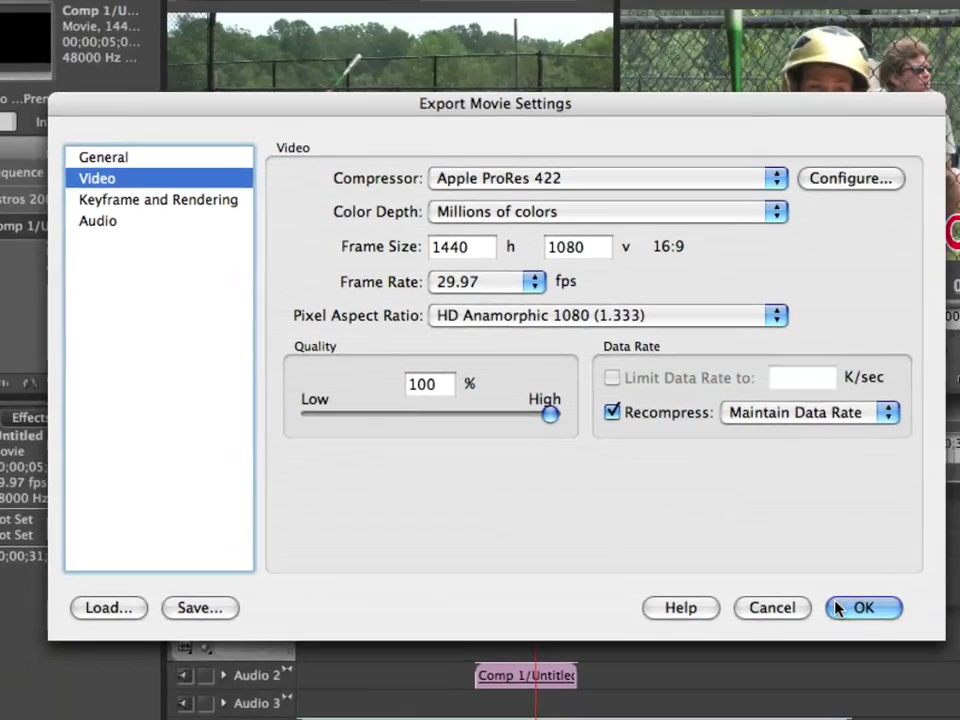
click(862, 608)
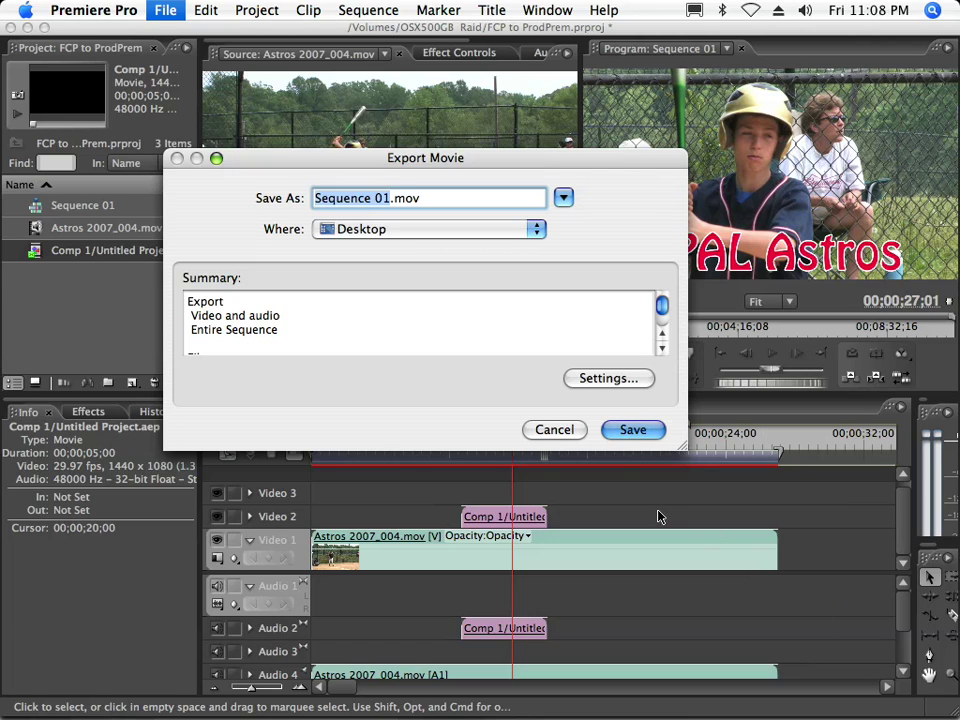
text(FCP )
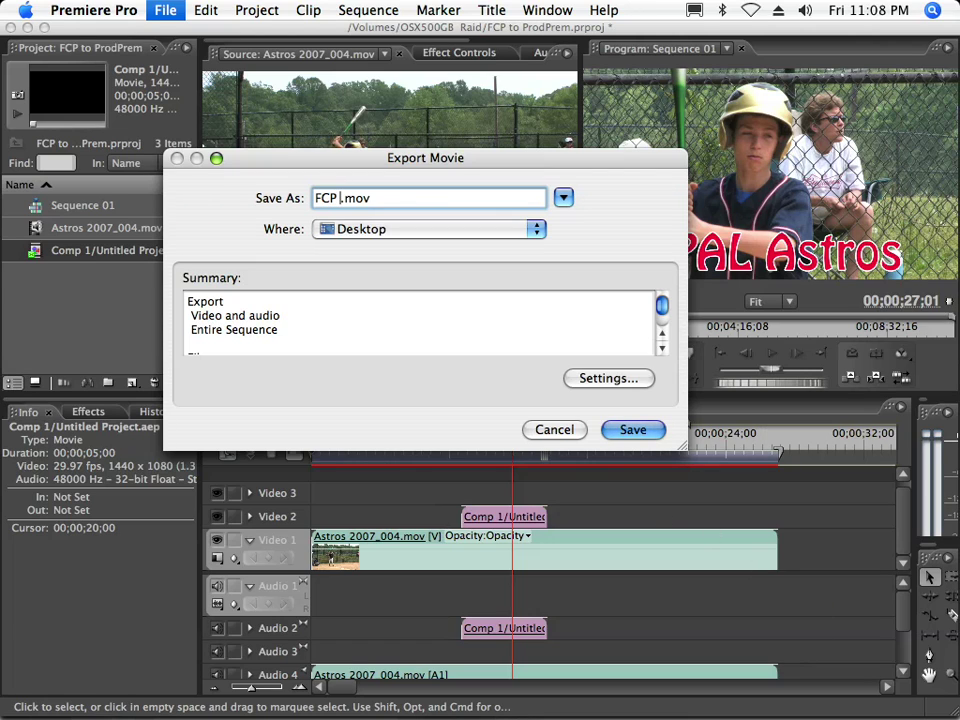
text(to Prem)
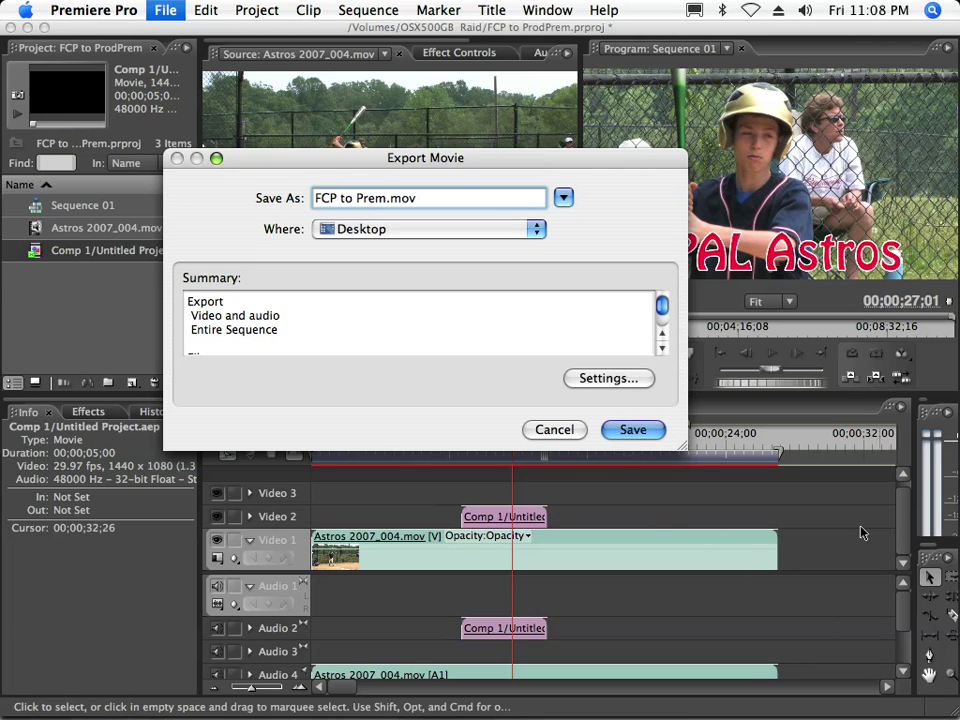
click(633, 430)
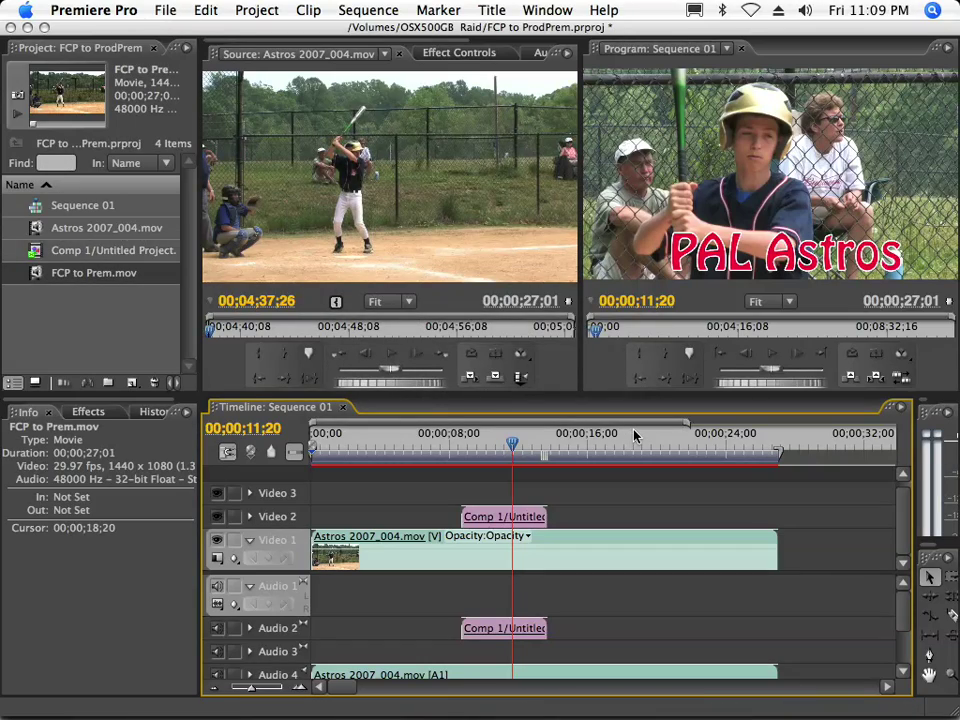
mouse_move(405, 712)
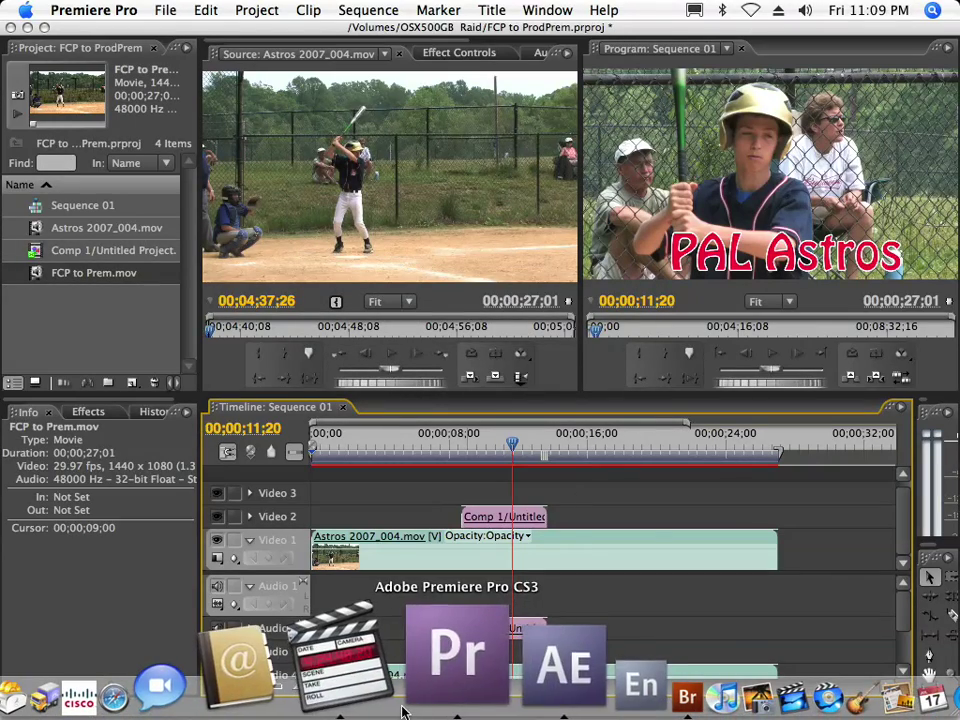
click(395, 706)
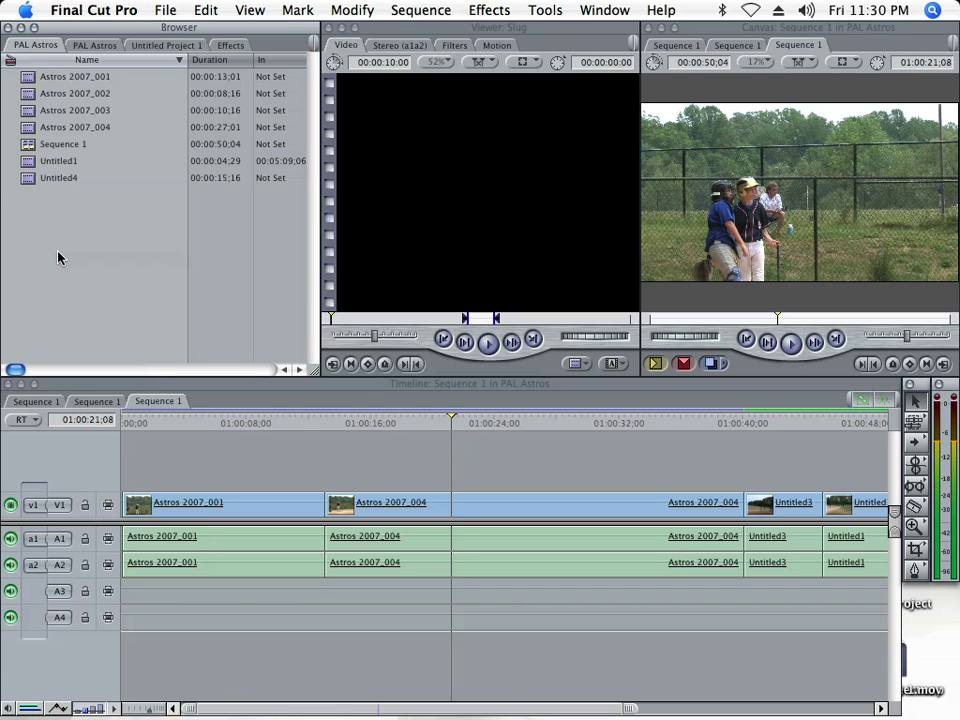
- Import FCP to Prem.mov from the Desktop and open it in the Viewer
click(168, 9)
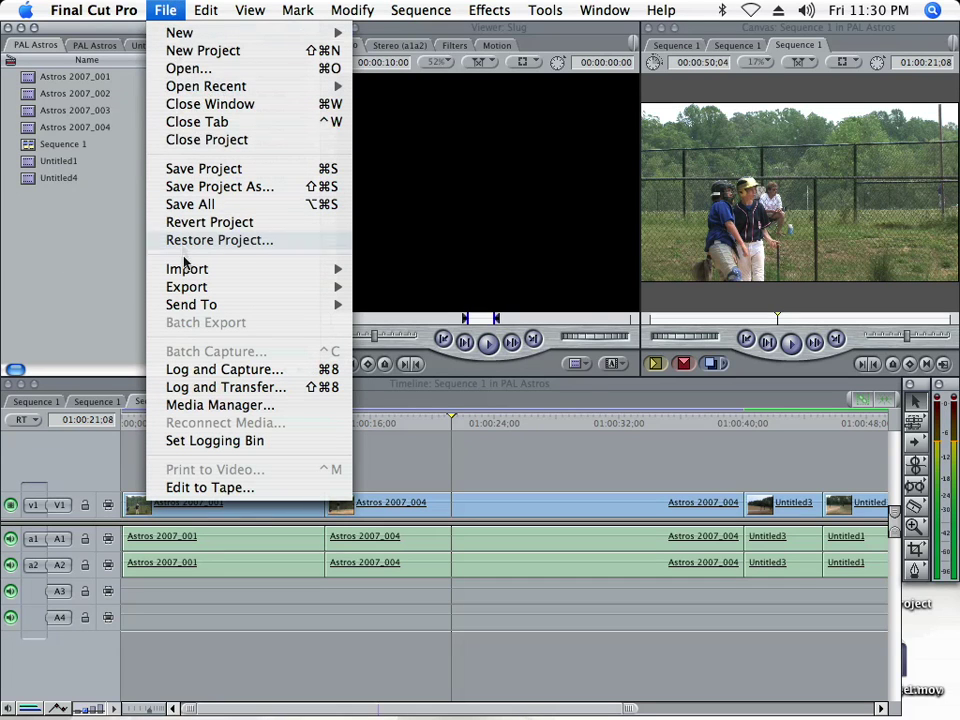
mouse_move(197, 272)
click(378, 269)
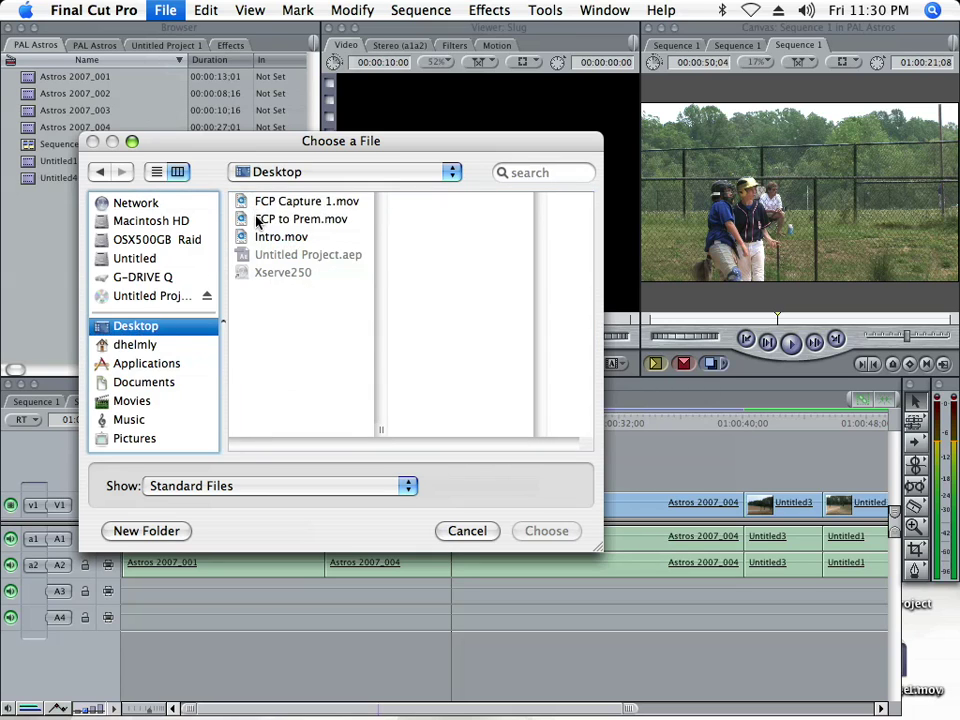
double_click(257, 219)
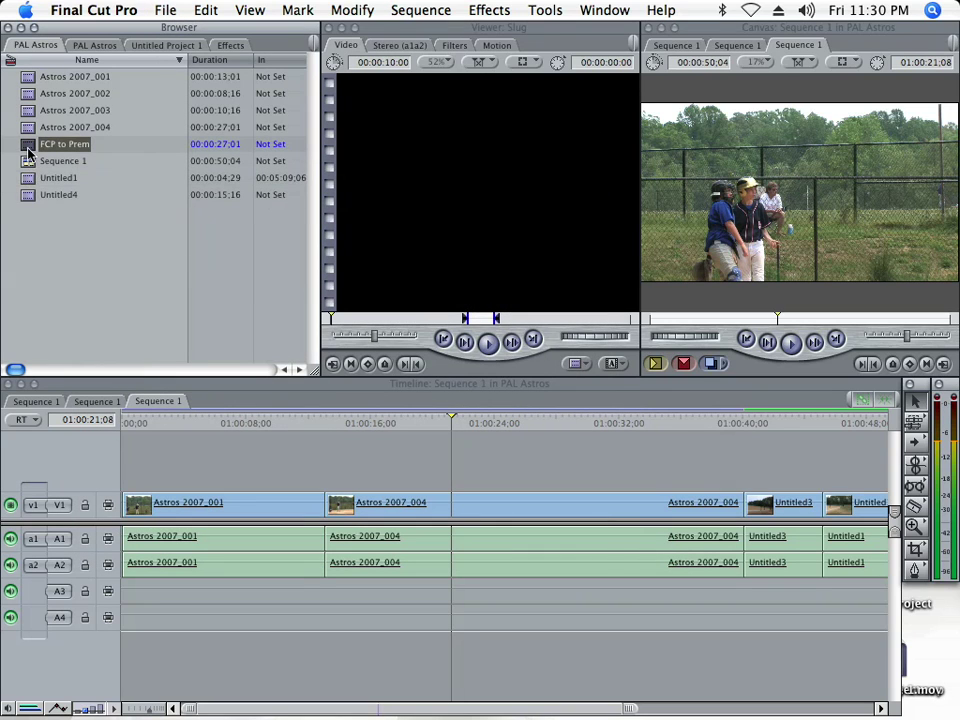
double_click(27, 152)
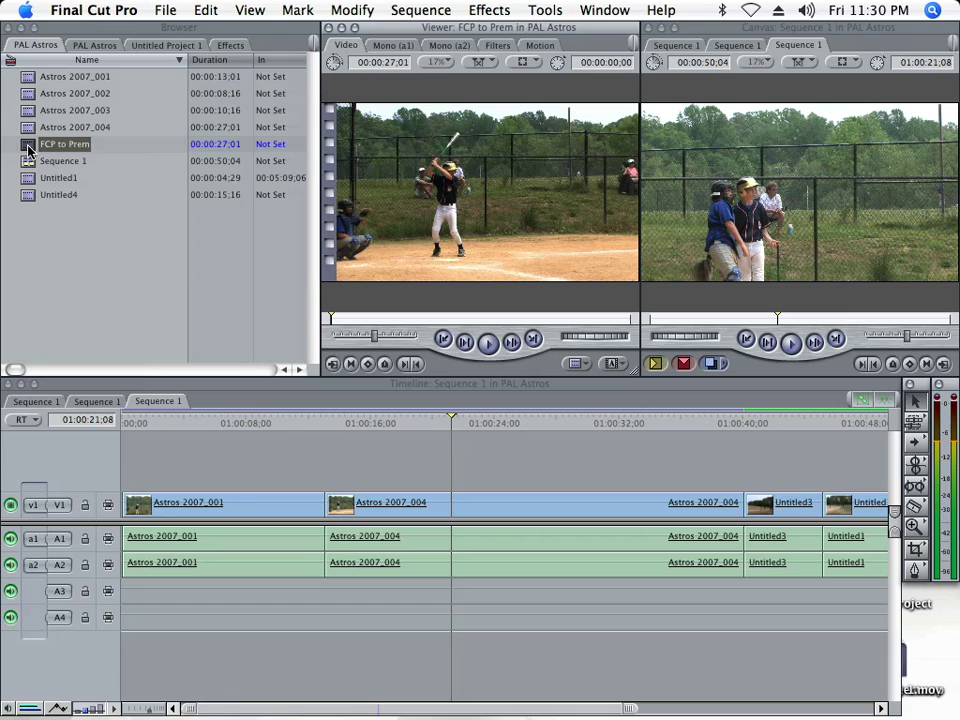
- Delete the Astros 2007_004 clip from the timeline and drop FCP to Prem into the gap
click(340, 508)
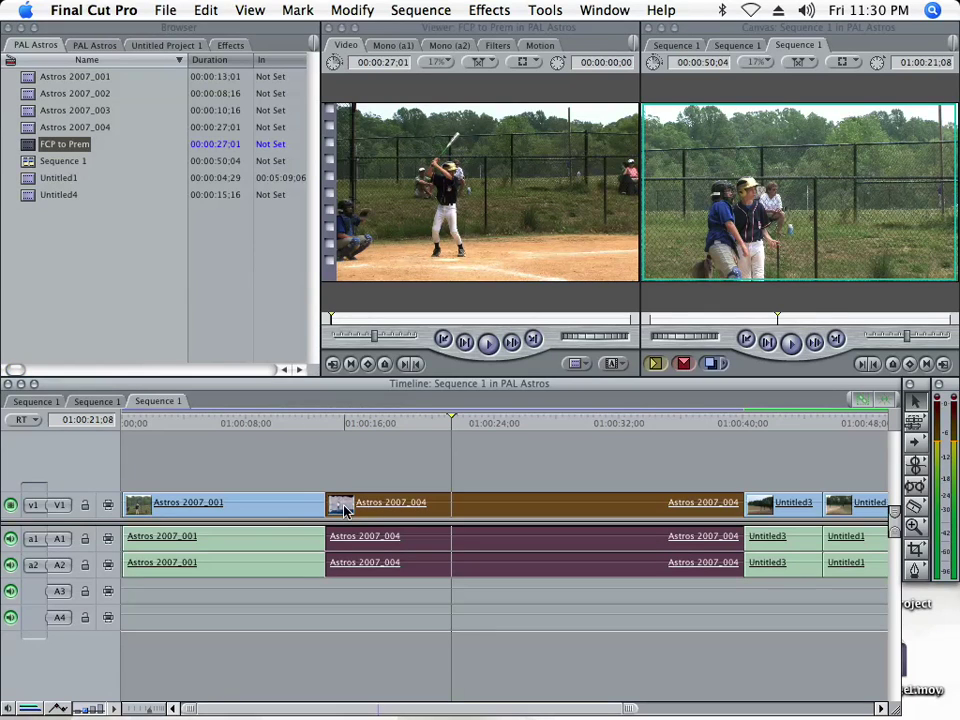
key(Delete)
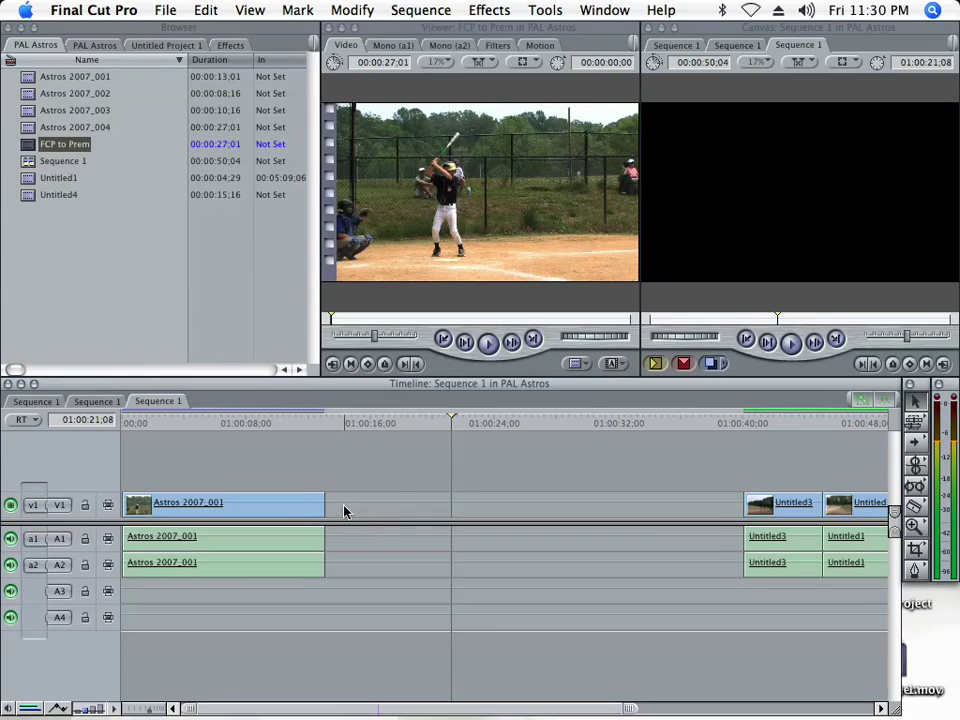
drag(30, 144, 343, 514)
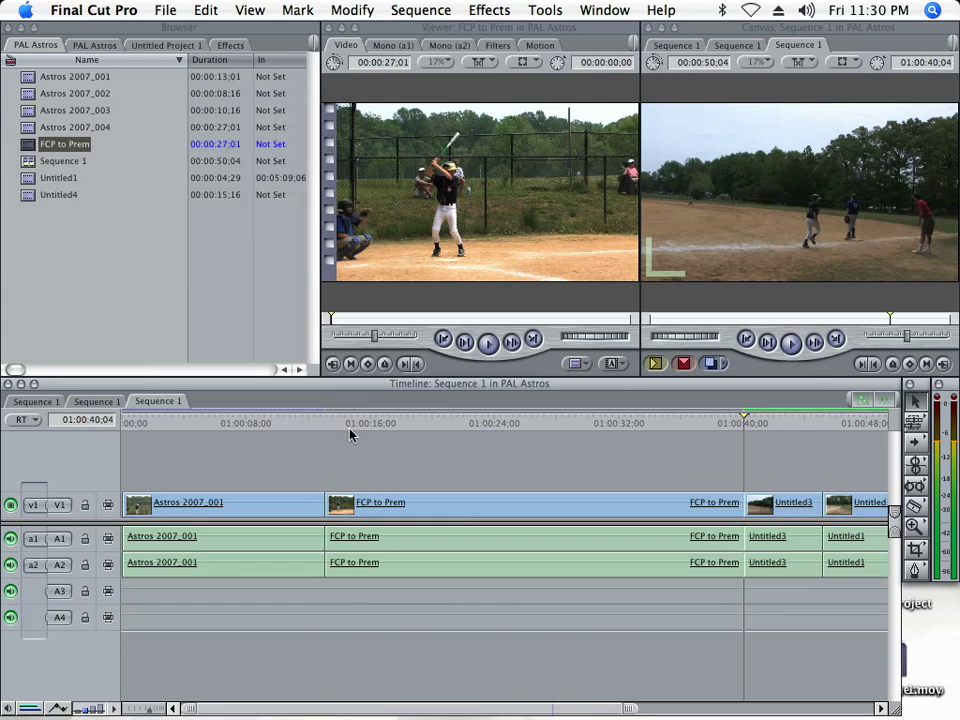
- Play through the sequence to review the lead-in and the PAL Astros title
click(438, 423)
drag(438, 427, 470, 432)
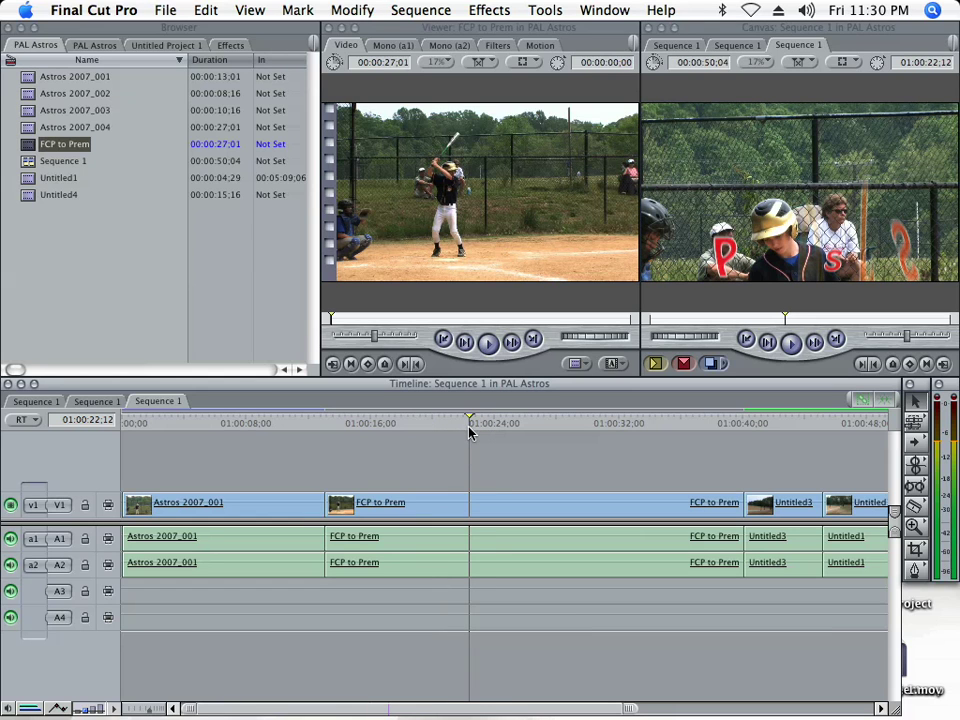
key(space)
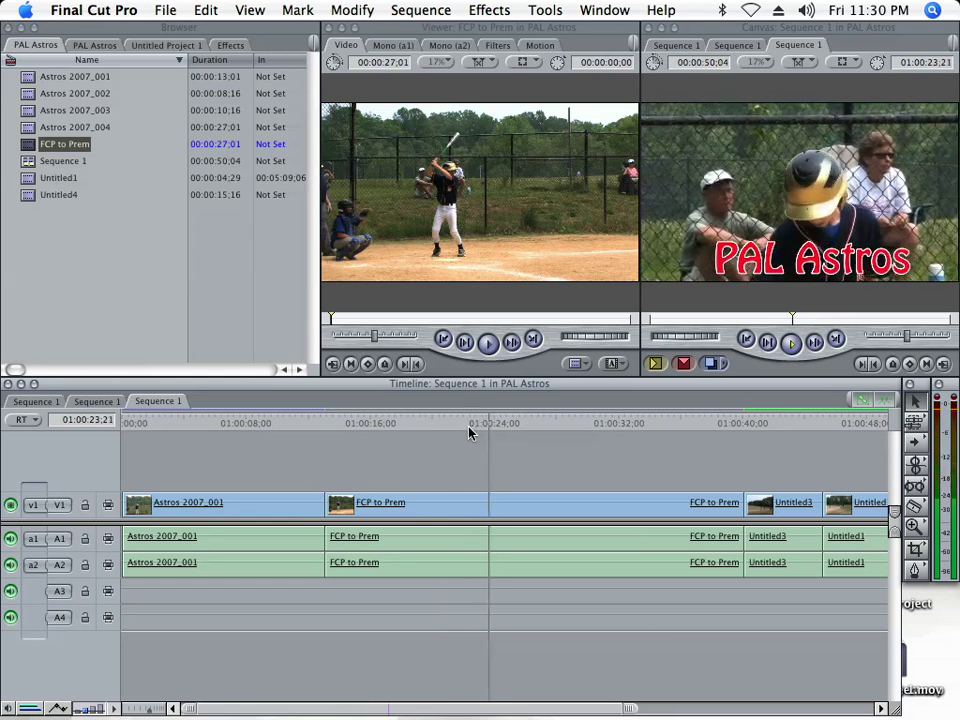
click(447, 426)
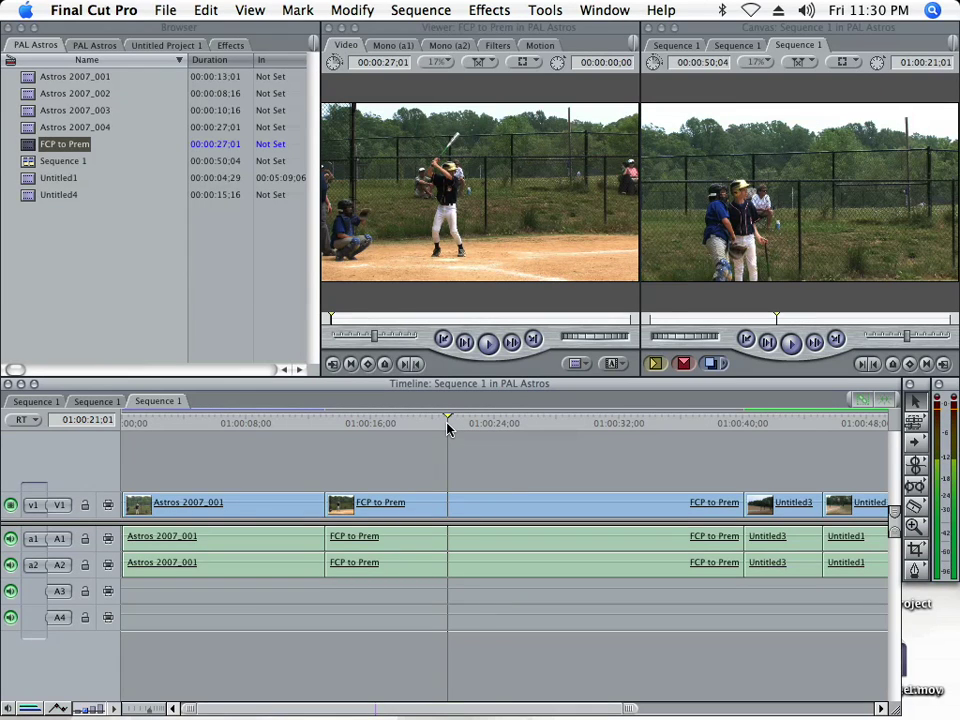
key(space)
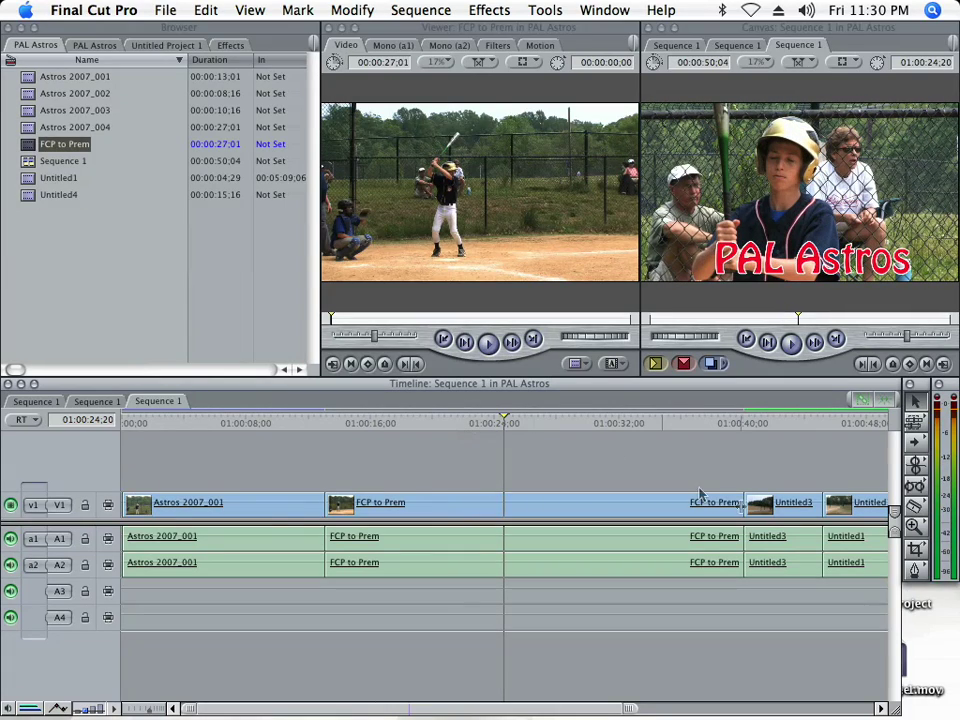
click(766, 426)
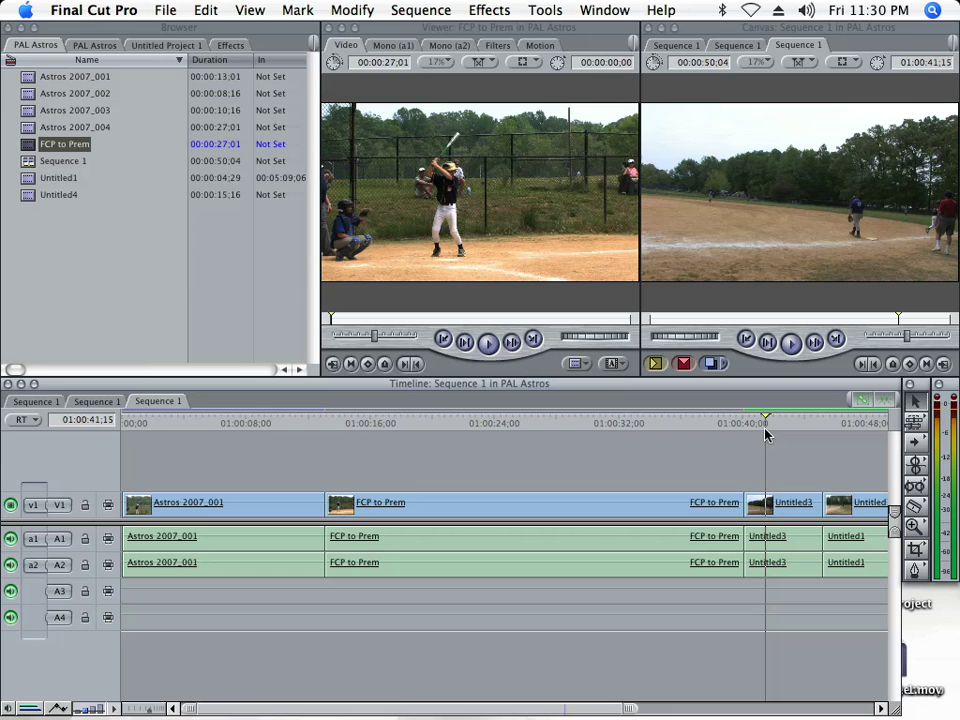
- Ripple delete Untitled3 and trim the last Untitled1 clip so the sequence runs 44:24
click(788, 514)
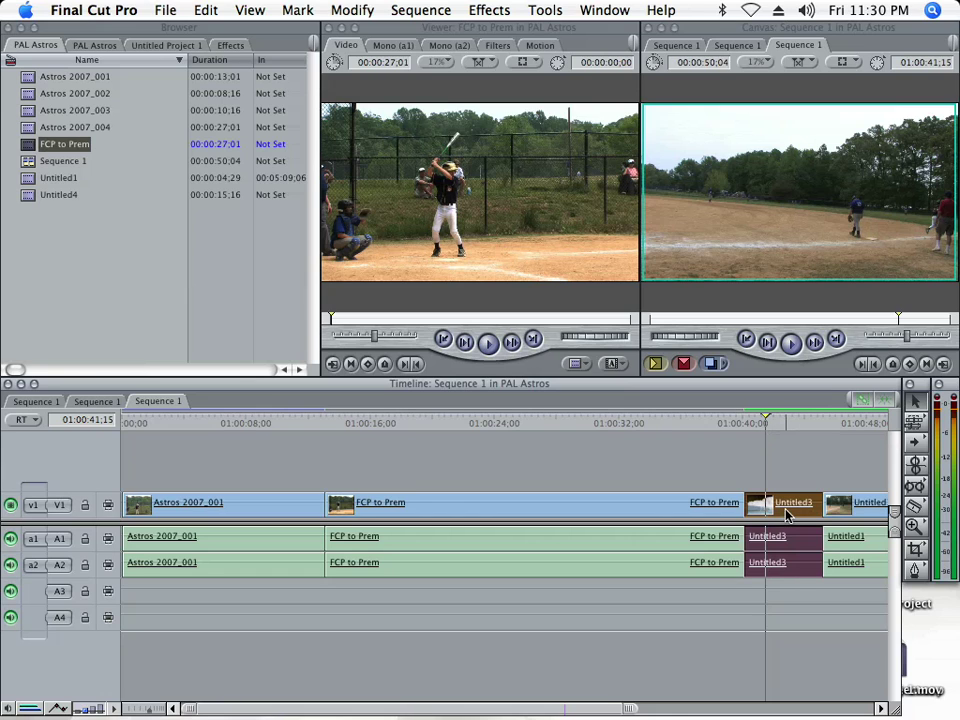
key(shift+Delete)
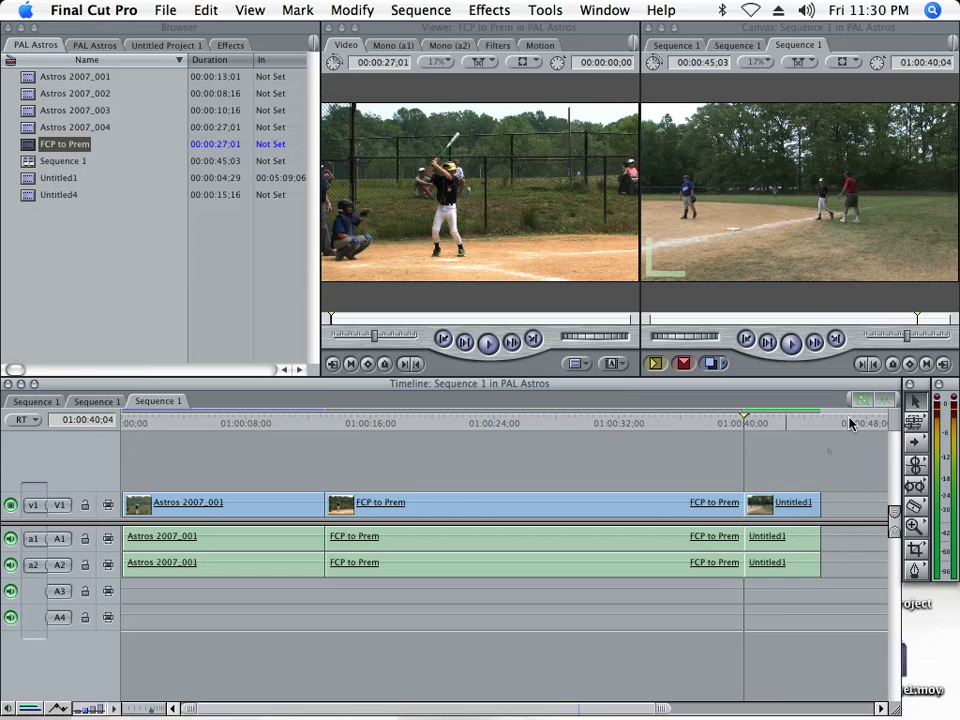
drag(821, 498, 816, 502)
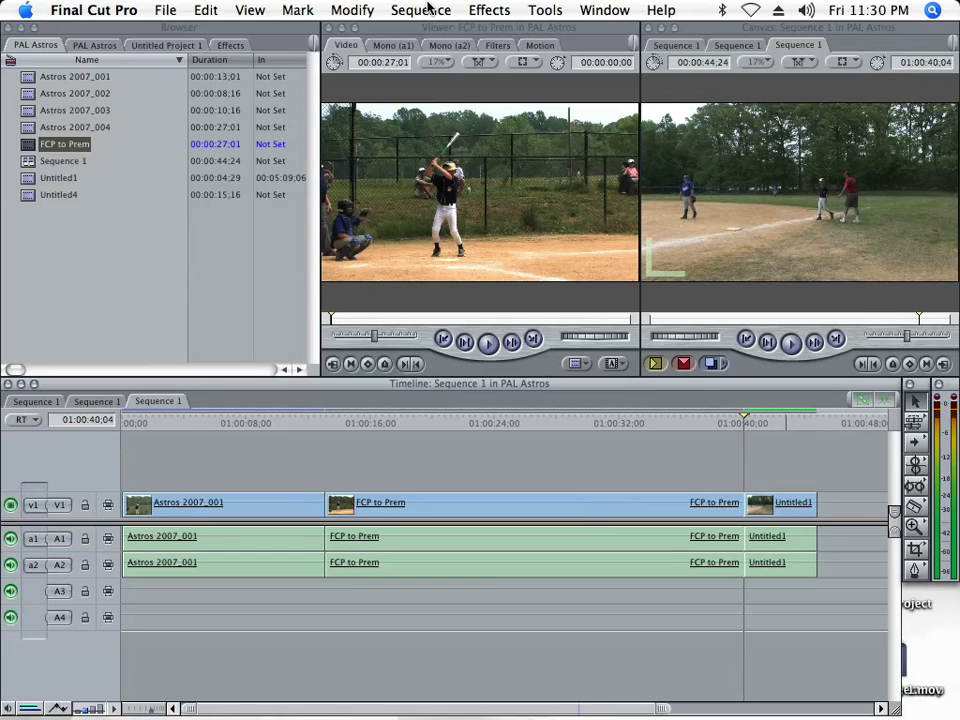
click(490, 10)
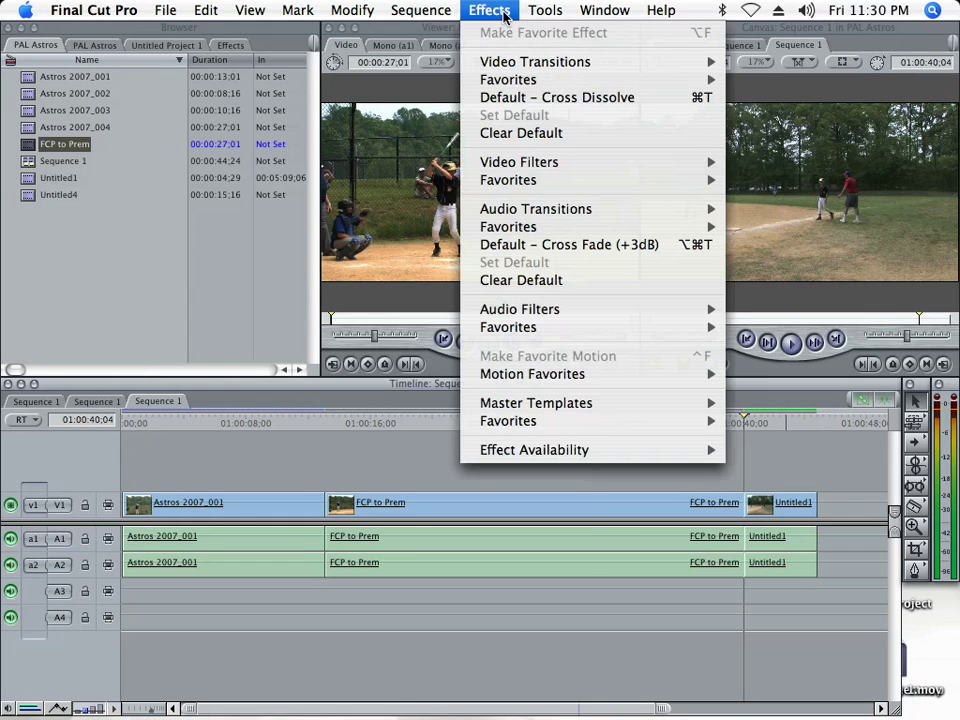
- Place the Fire-Lower Third.NTSC master template on a new V2 track above the final clip
mouse_move(611, 401)
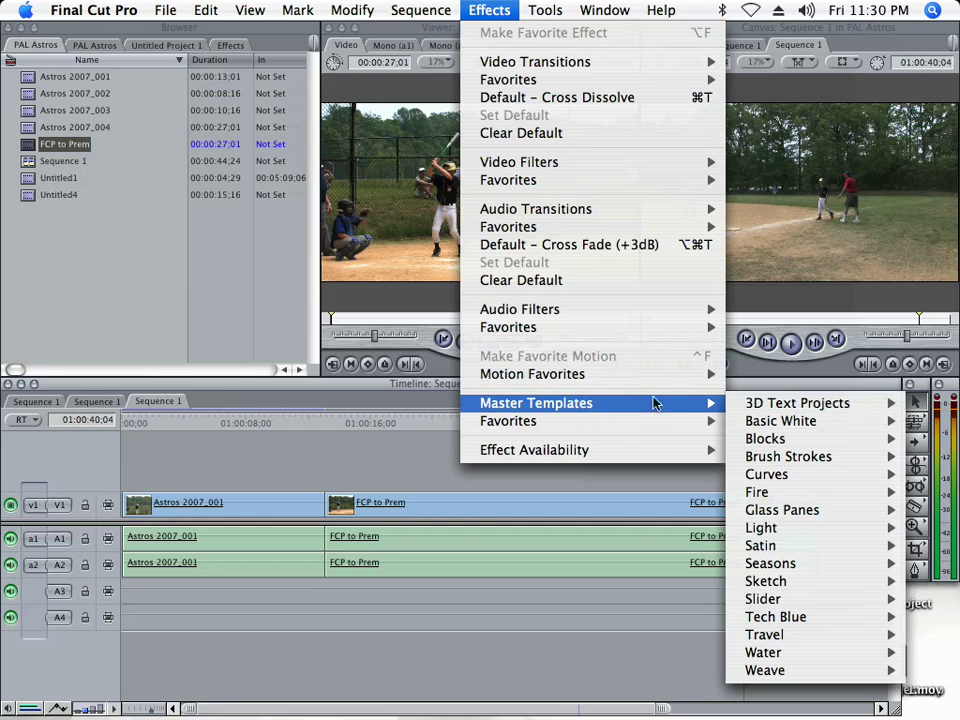
mouse_move(757, 492)
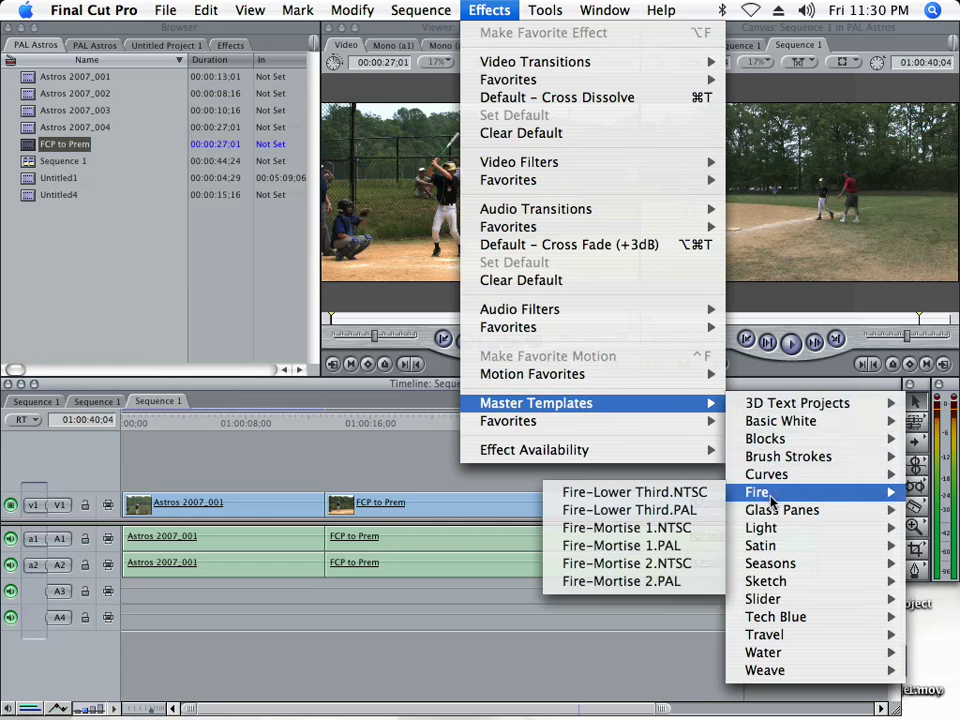
click(697, 499)
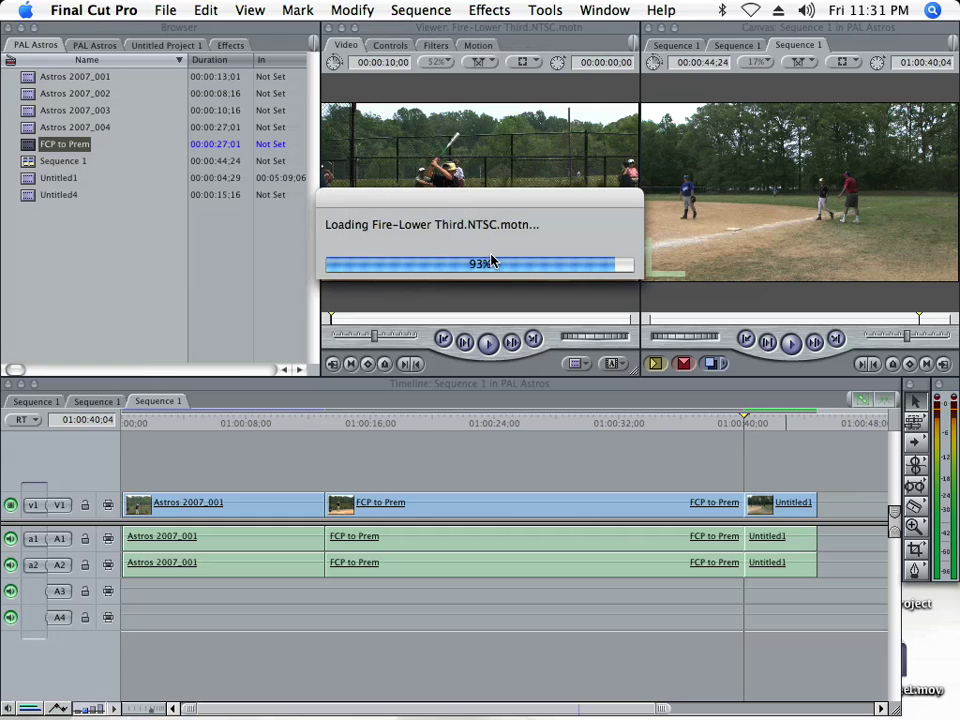
drag(493, 208, 681, 467)
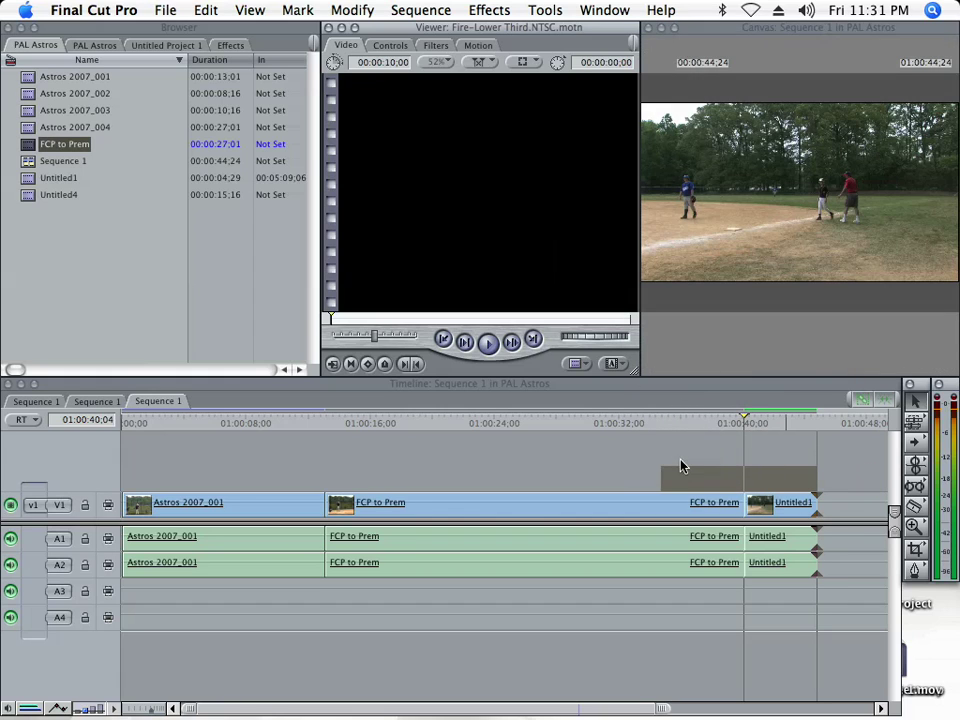
drag(726, 440, 724, 442)
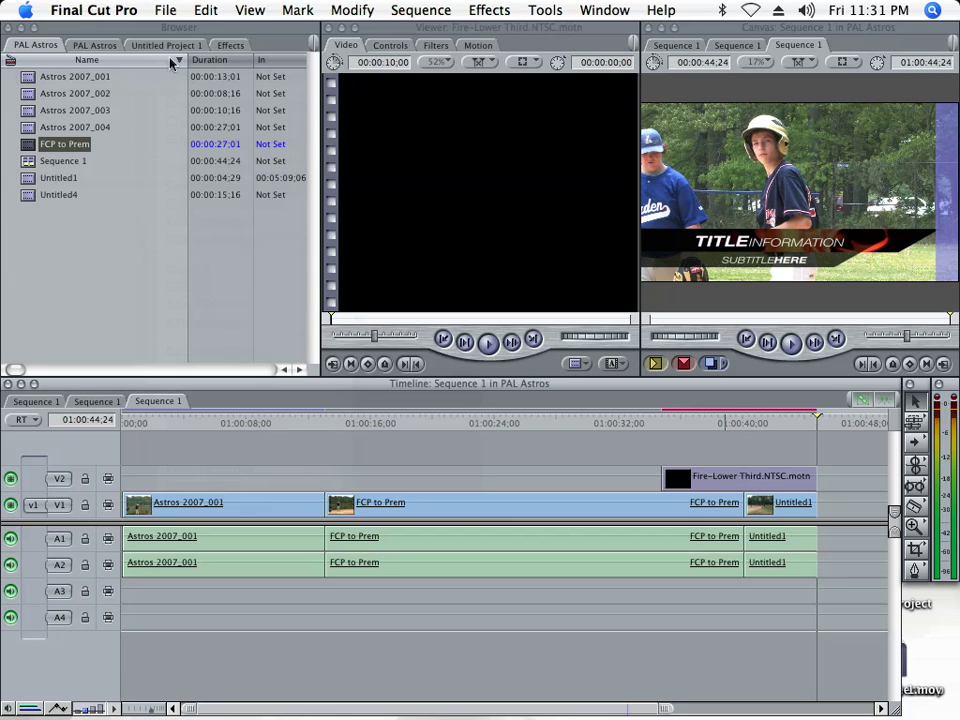
click(170, 10)
- Export Sequence 1 as a non-self-contained QuickTime movie named 'FCP to Prem QT ref'
mouse_move(214, 286)
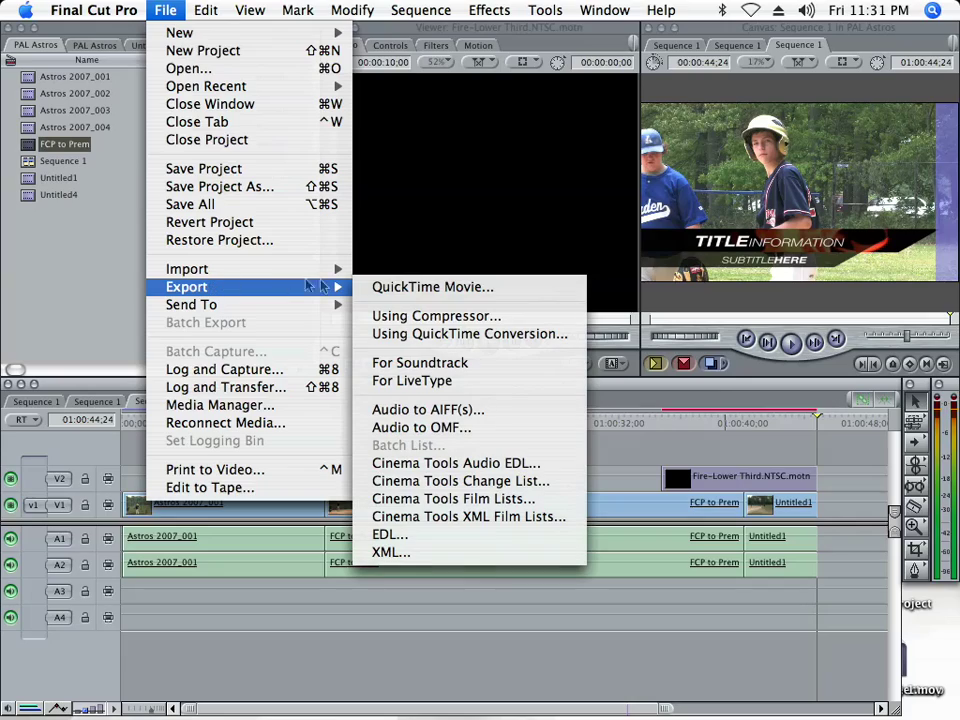
click(378, 288)
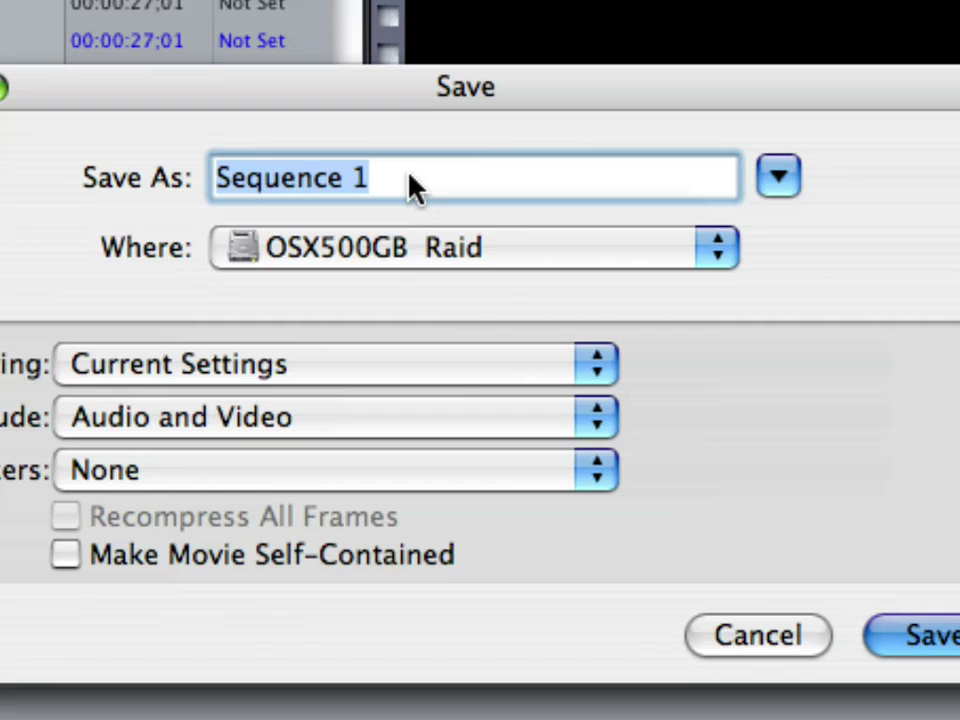
text(FCP to P)
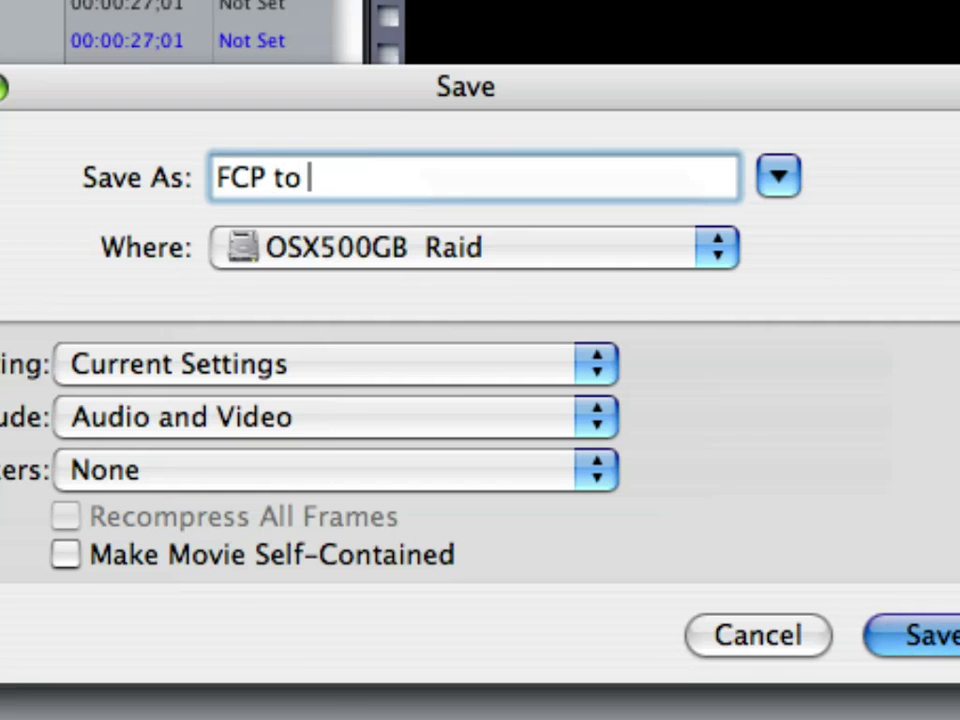
text(rem )
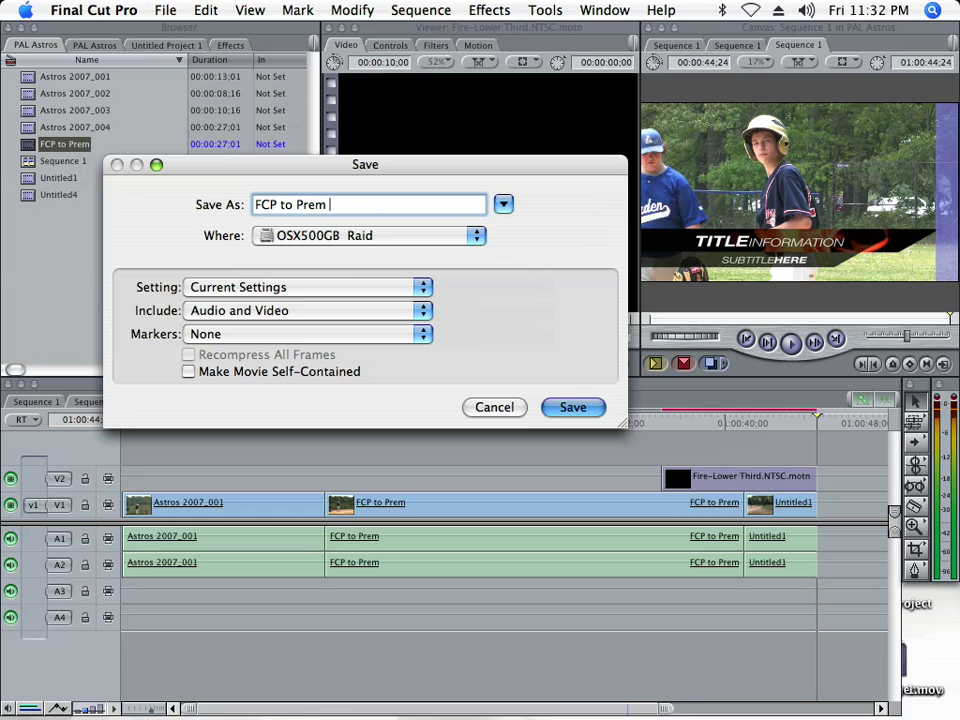
text(QT ref)
click(551, 411)
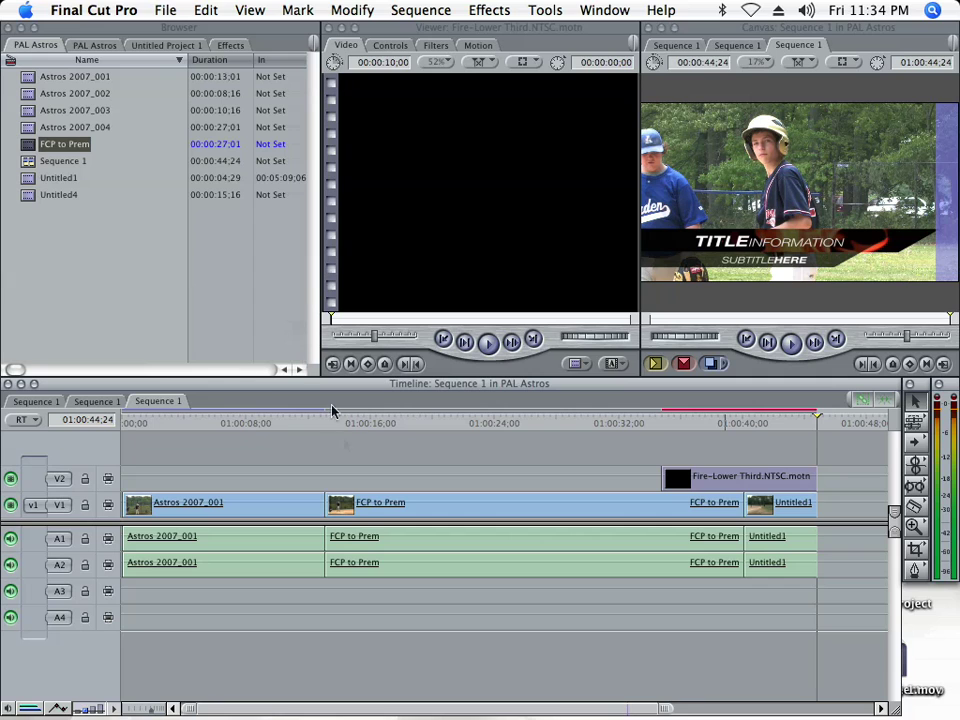
- Launch Adobe Encore CS3 from the Dock and start a new project from the welcome screen
mouse_move(360, 690)
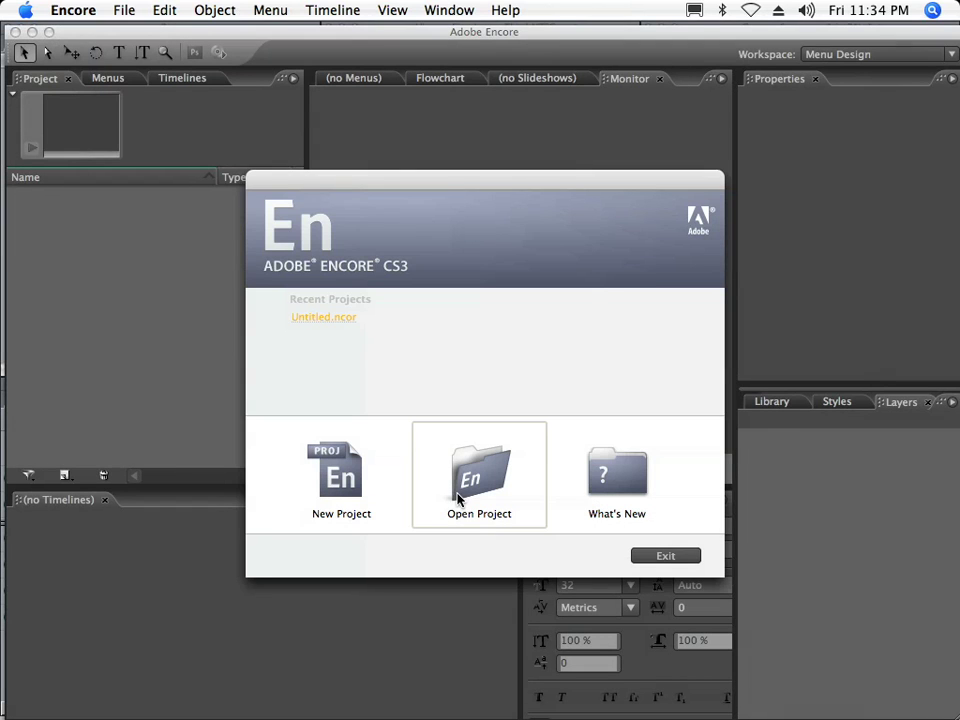
click(355, 478)
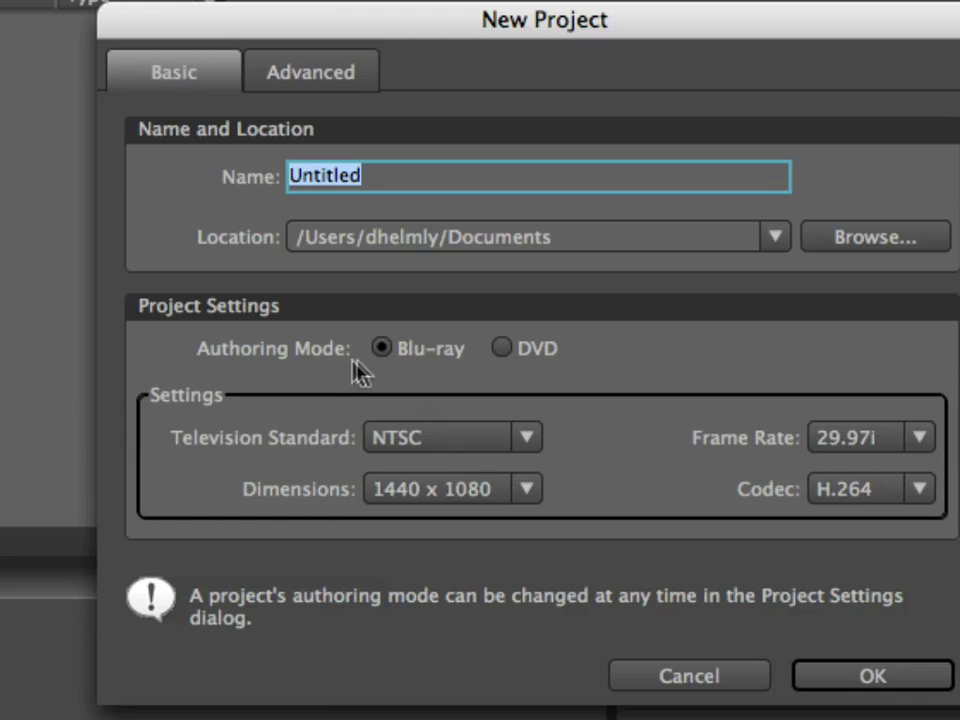
- Create the Blu-ray project 'BR D isc' at 1440 x 1080 with the H.264 codec
click(527, 490)
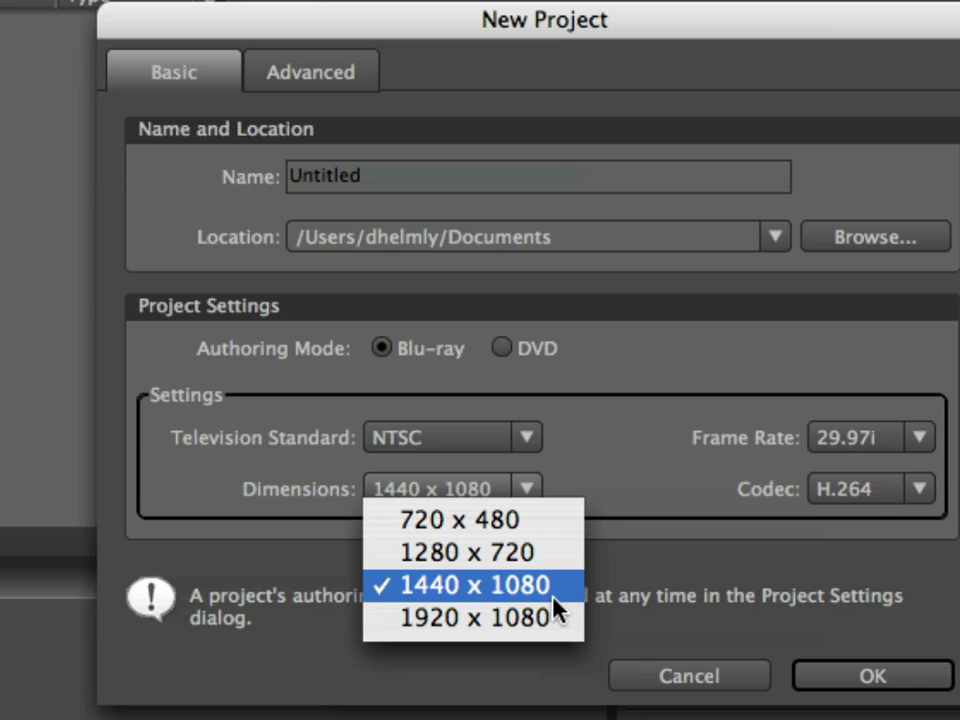
click(622, 520)
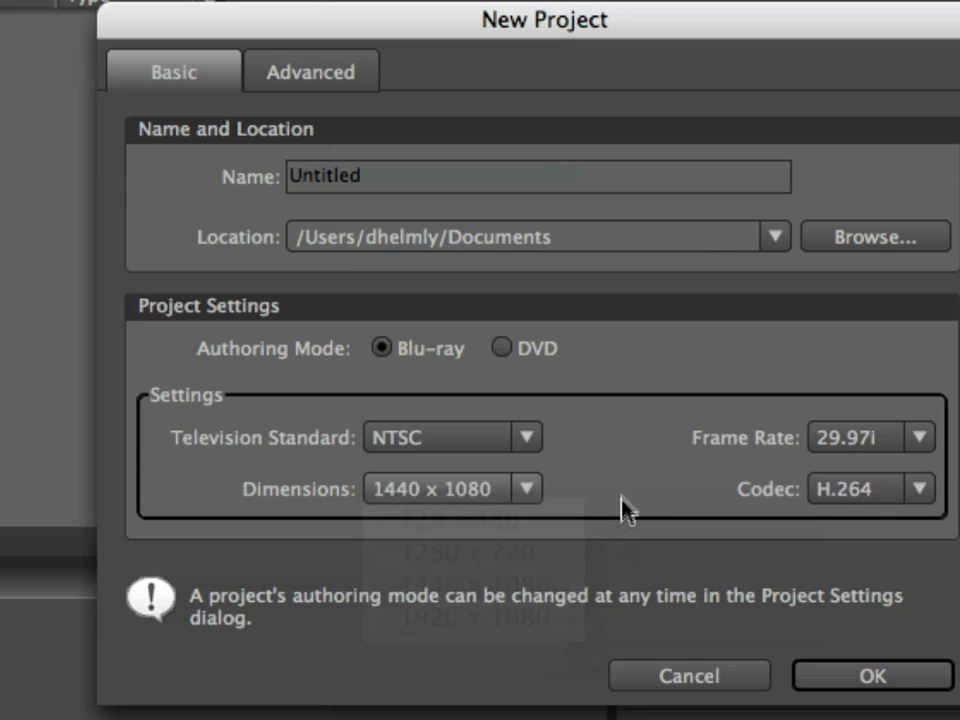
click(934, 495)
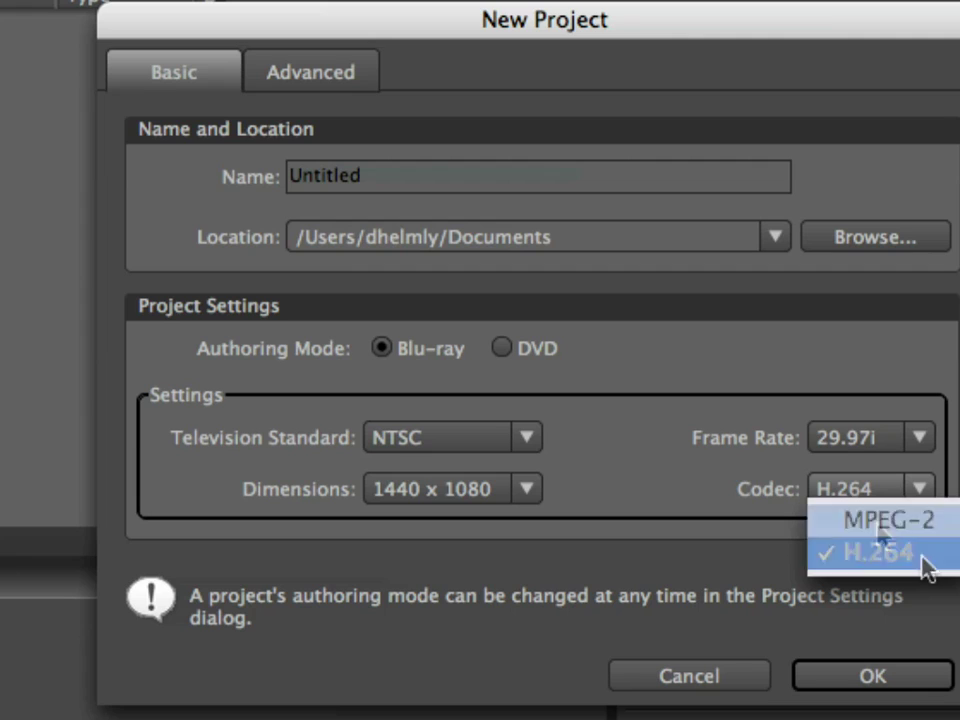
click(660, 476)
double_click(385, 176)
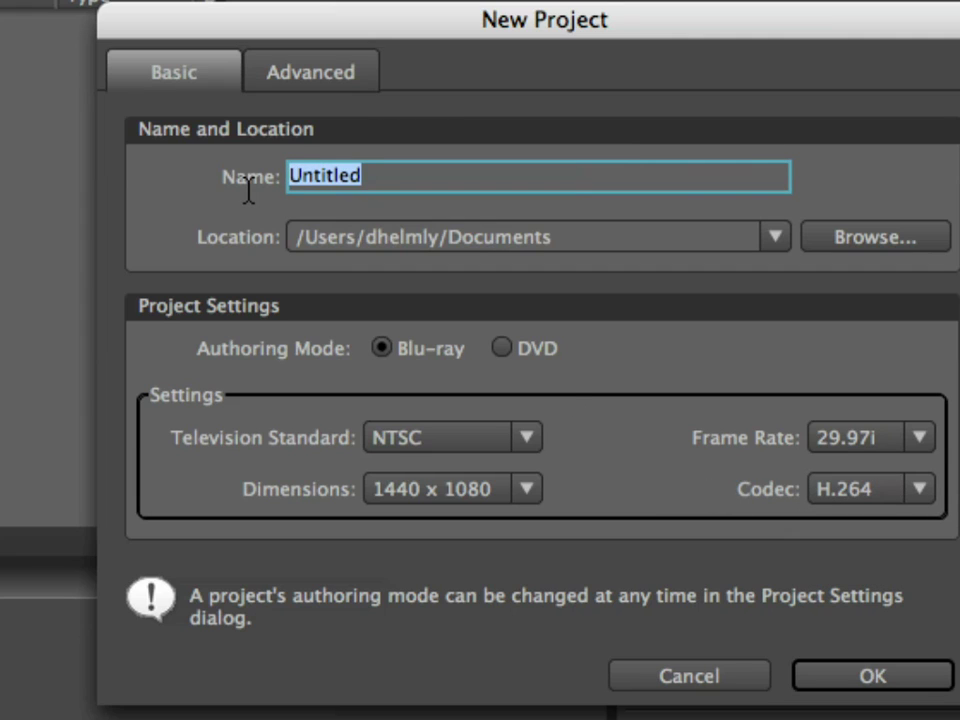
text(BR)
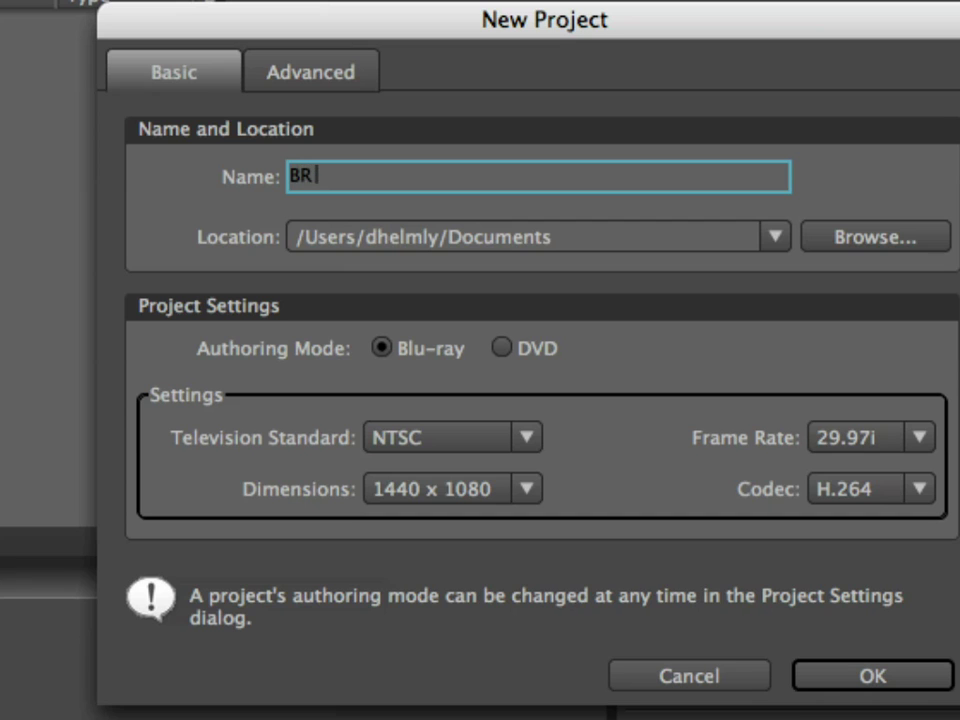
text( D isc)
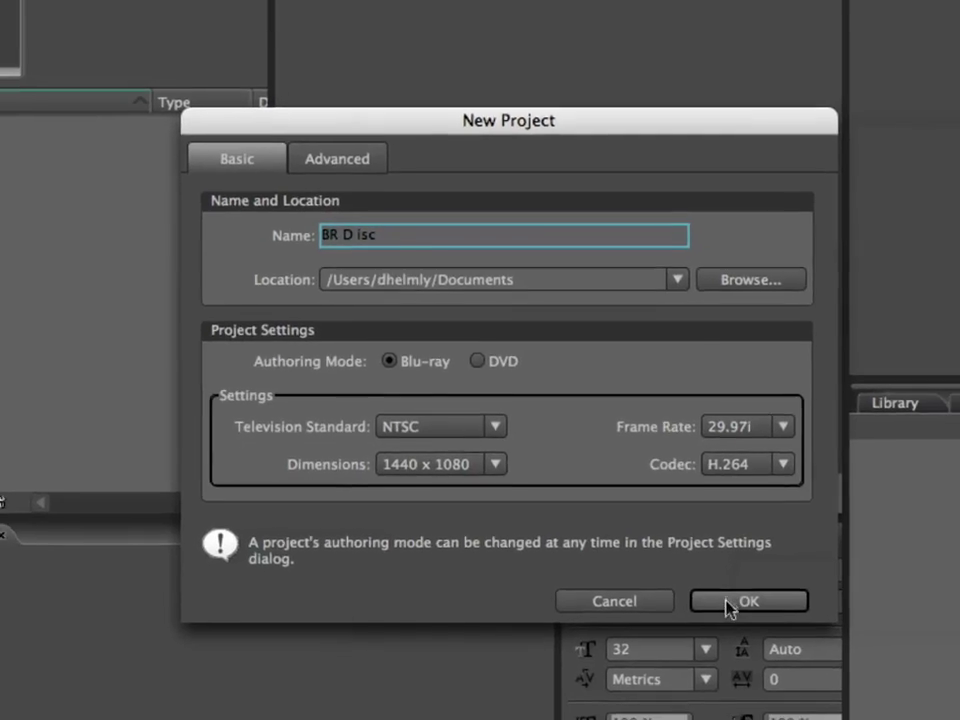
click(786, 637)
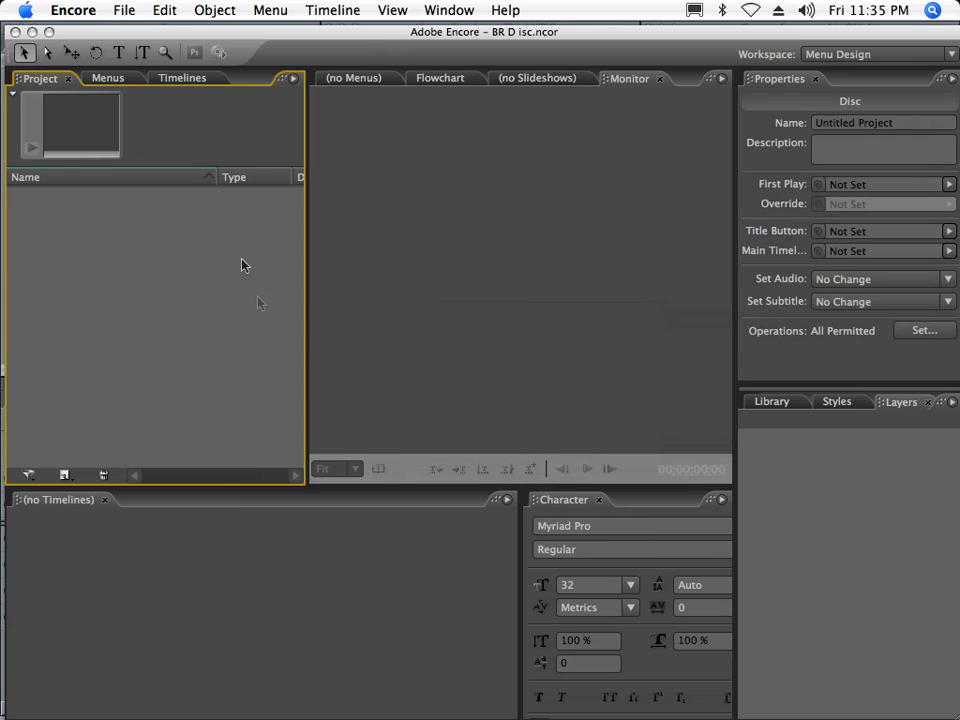
- Double-click the empty Project panel to bring up the Import as Asset dialog
double_click(200, 245)
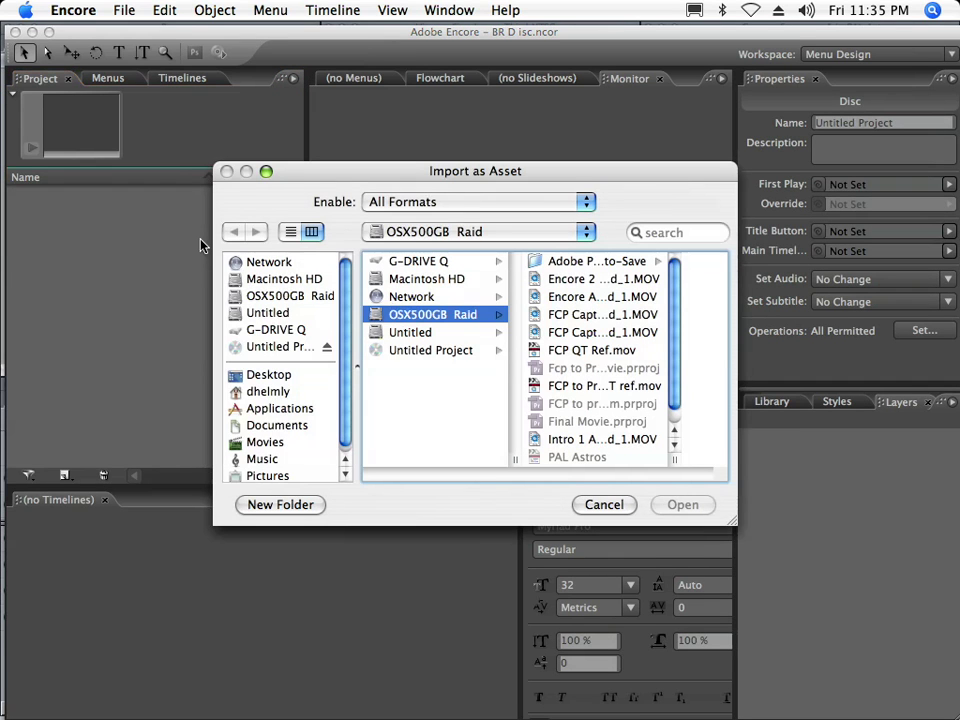